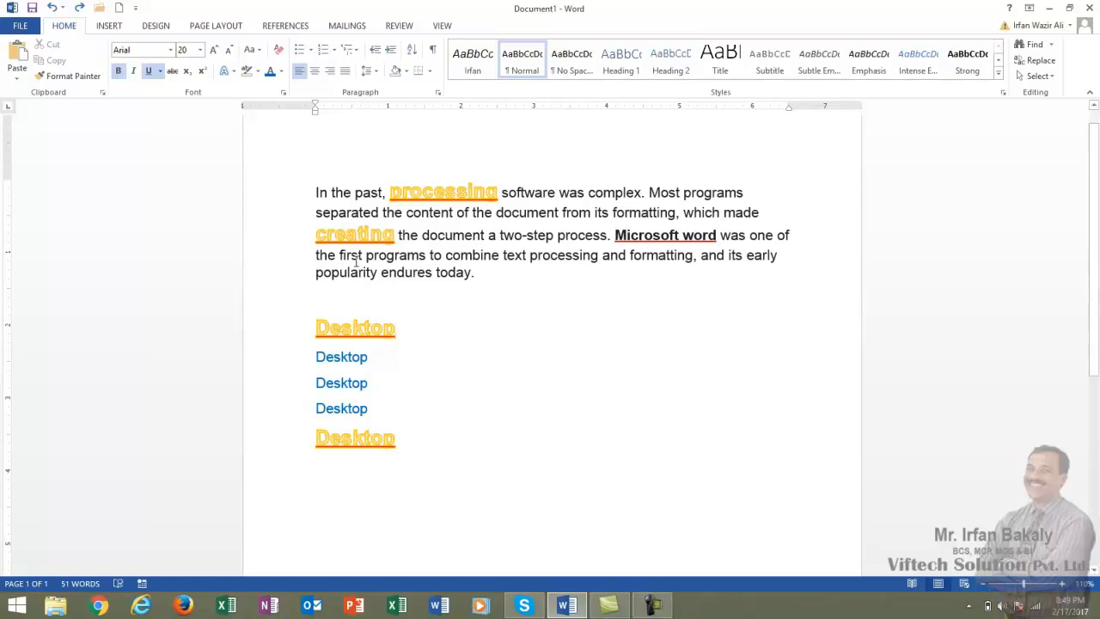
# - Clear all formatting from the paragraph and the five "Desktop" lines
pyautogui.doubleClick(354, 234)
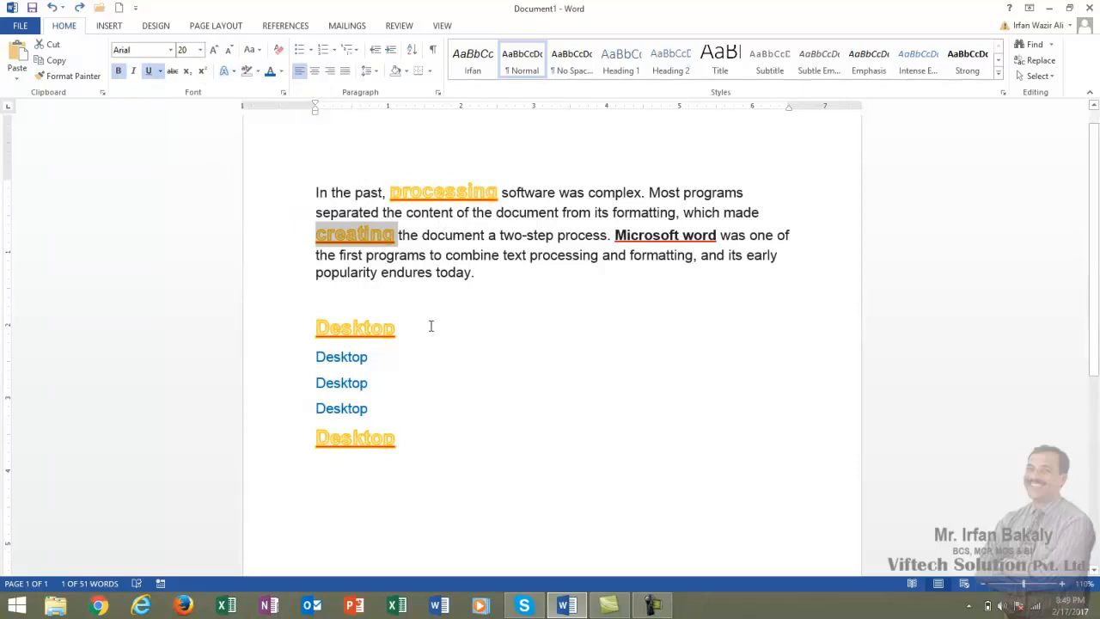
pyautogui.click(427, 436)
pyautogui.moveTo(410, 439); pyautogui.dragTo(296, 180)
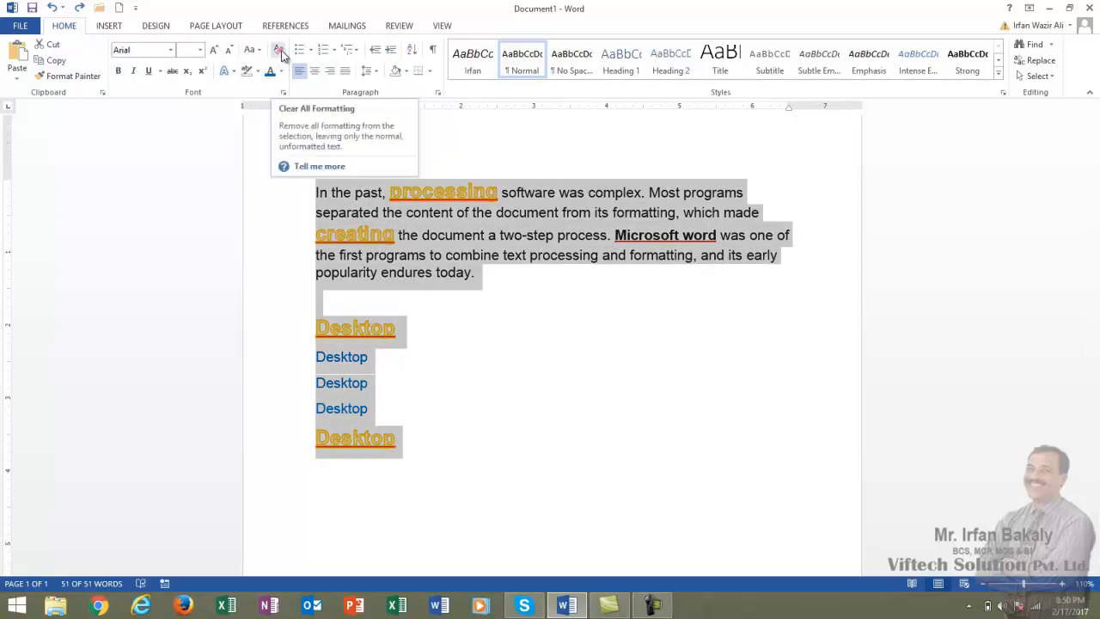
pyautogui.click(281, 53)
pyautogui.click(389, 319)
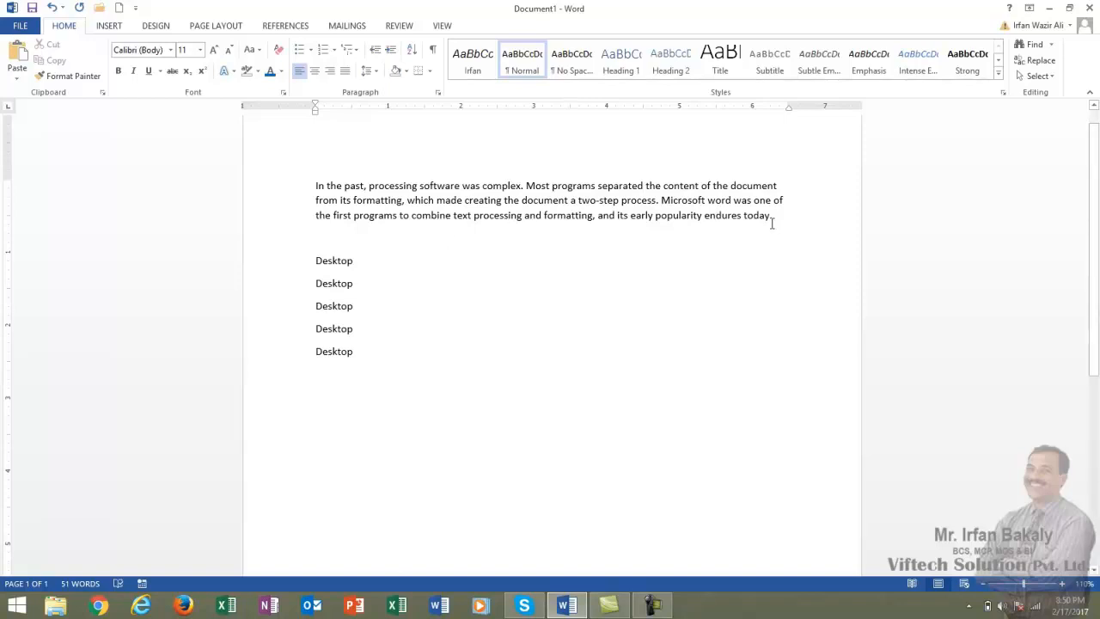
# - Apply the No Spacing style to the opening paragraph
pyautogui.moveTo(770, 215); pyautogui.dragTo(315, 187)
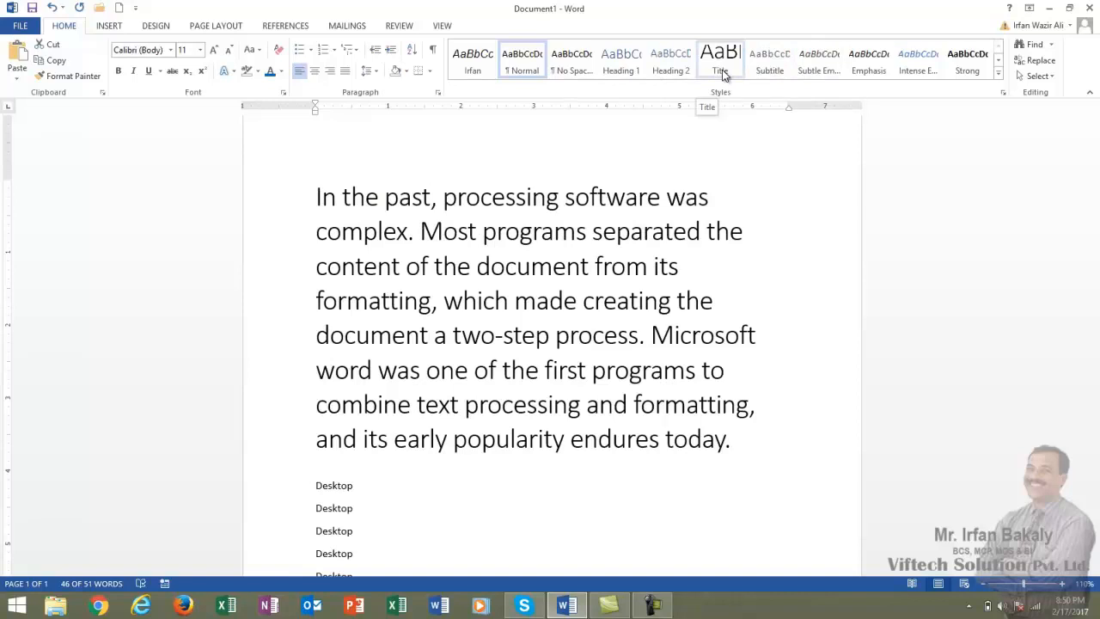
pyautogui.click(999, 76)
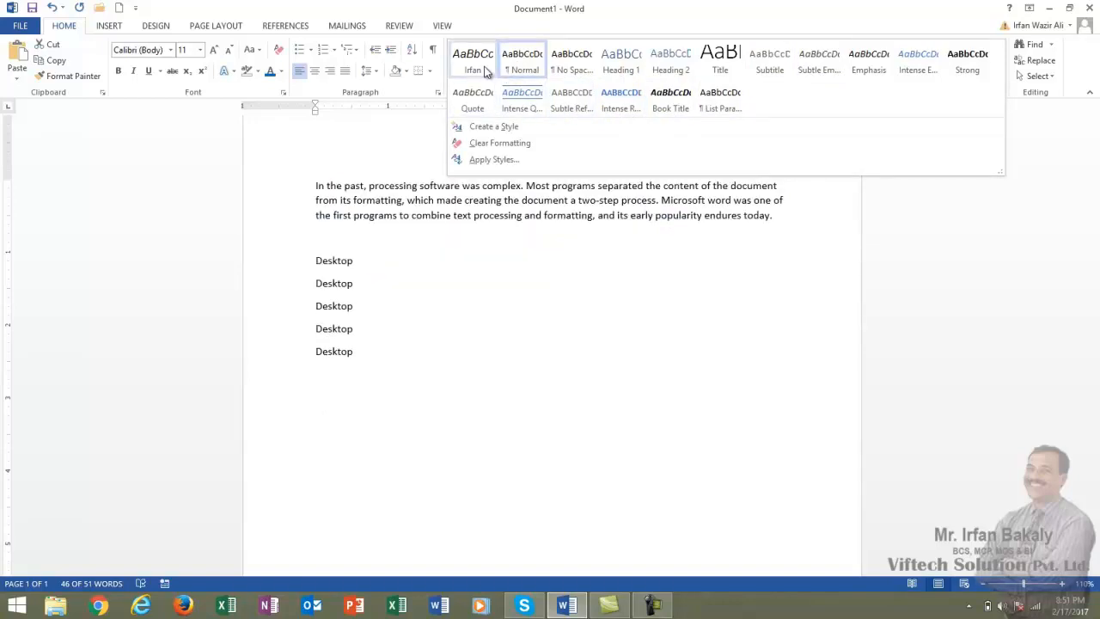
pyautogui.click(574, 68)
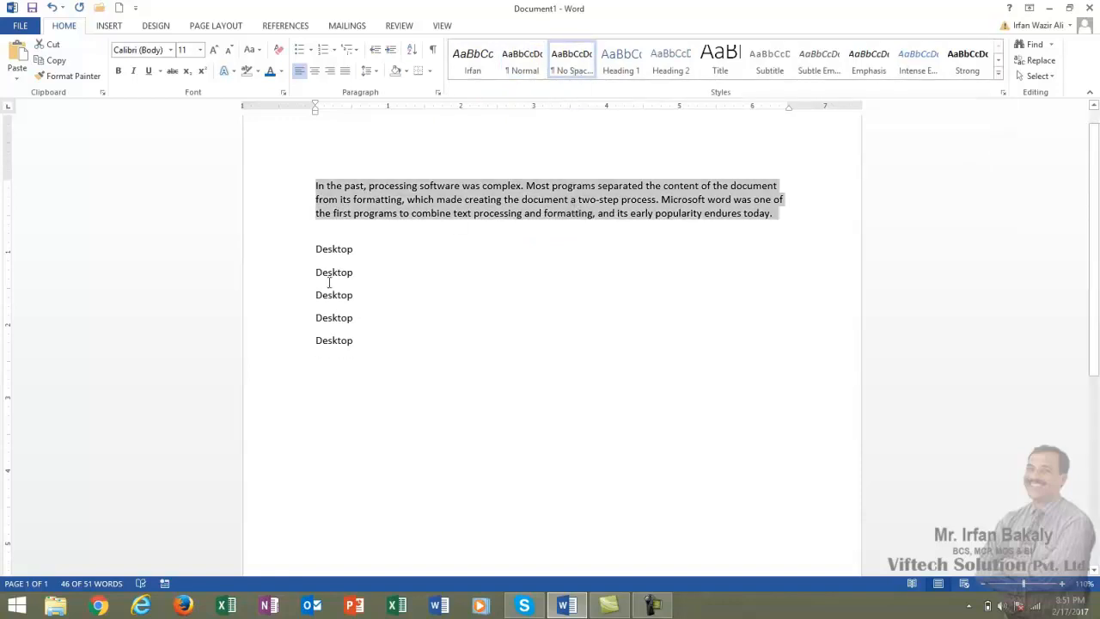
# - Try the Heading 1 style with bold on the first "Desktop" line and return it to the Normal style
pyautogui.doubleClick(335, 249)
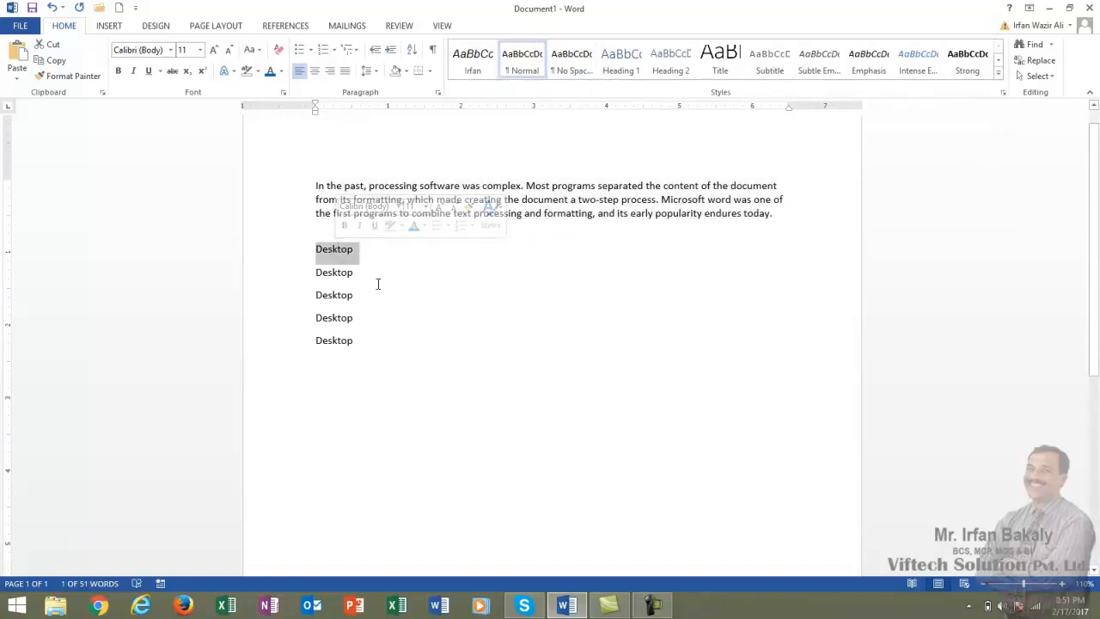
pyautogui.click(625, 68)
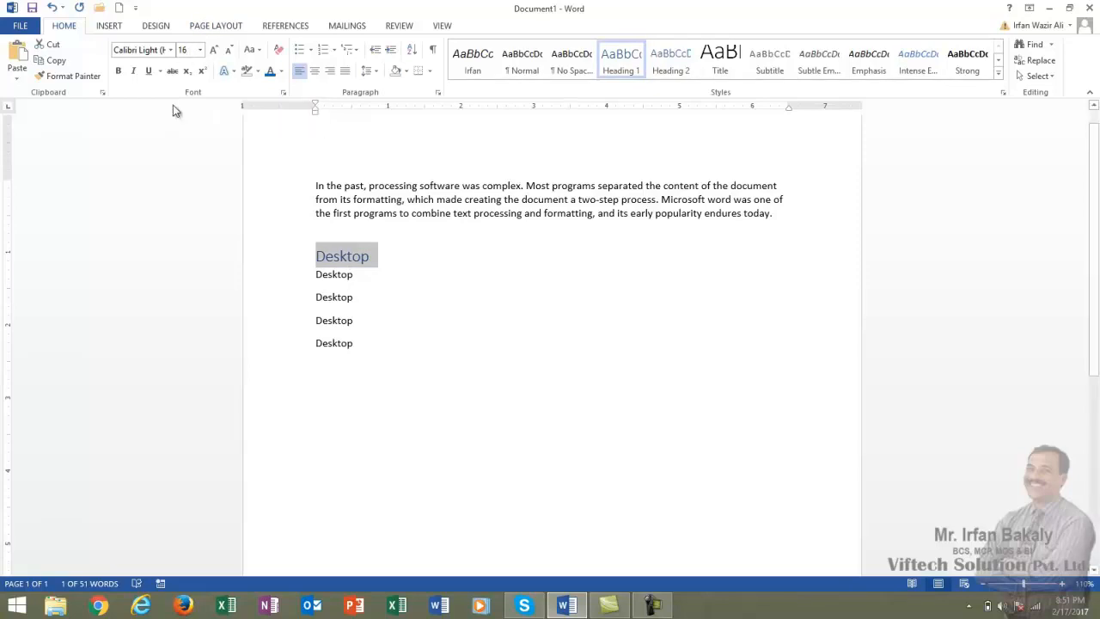
pyautogui.click(120, 71)
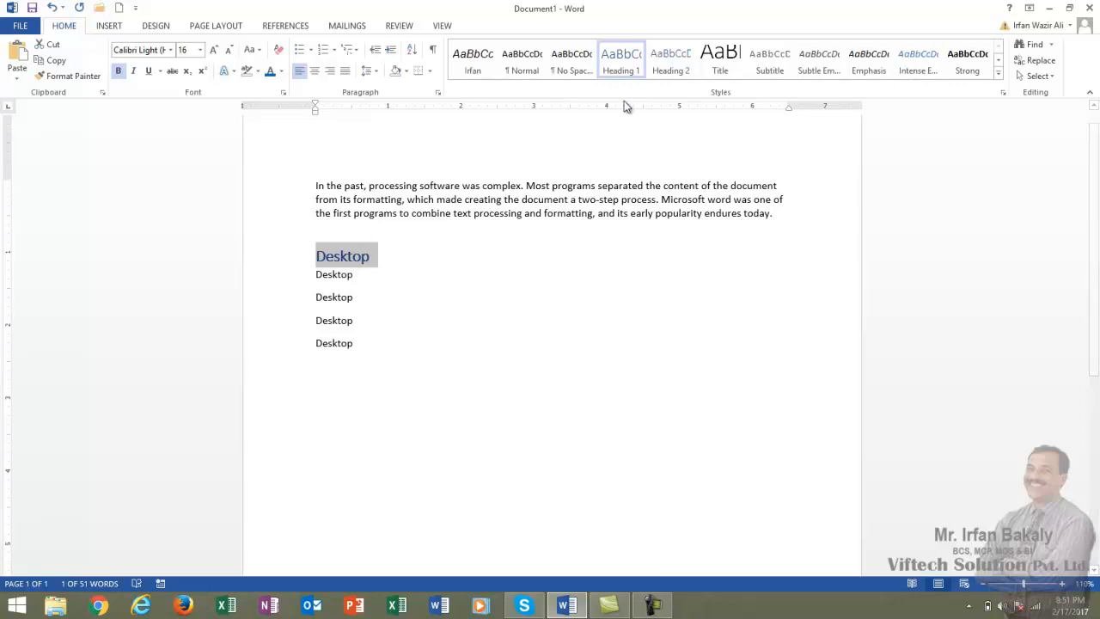
pyautogui.click(516, 73)
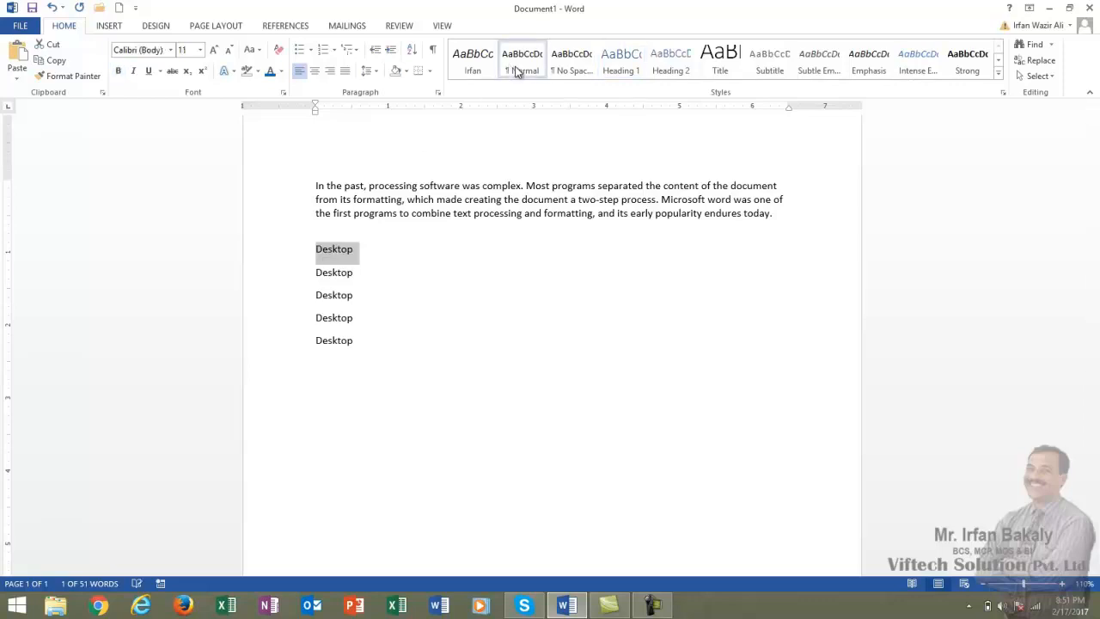
pyautogui.click(364, 283)
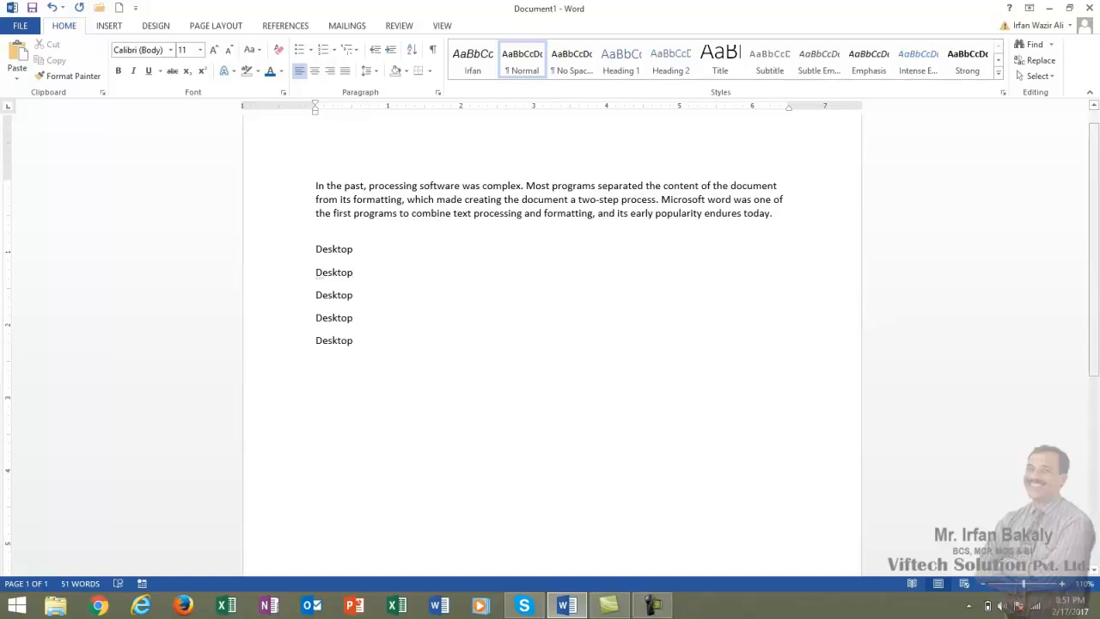
# - Search the document for "Processing" and step back and forth through the matches
pyautogui.click(1031, 43)
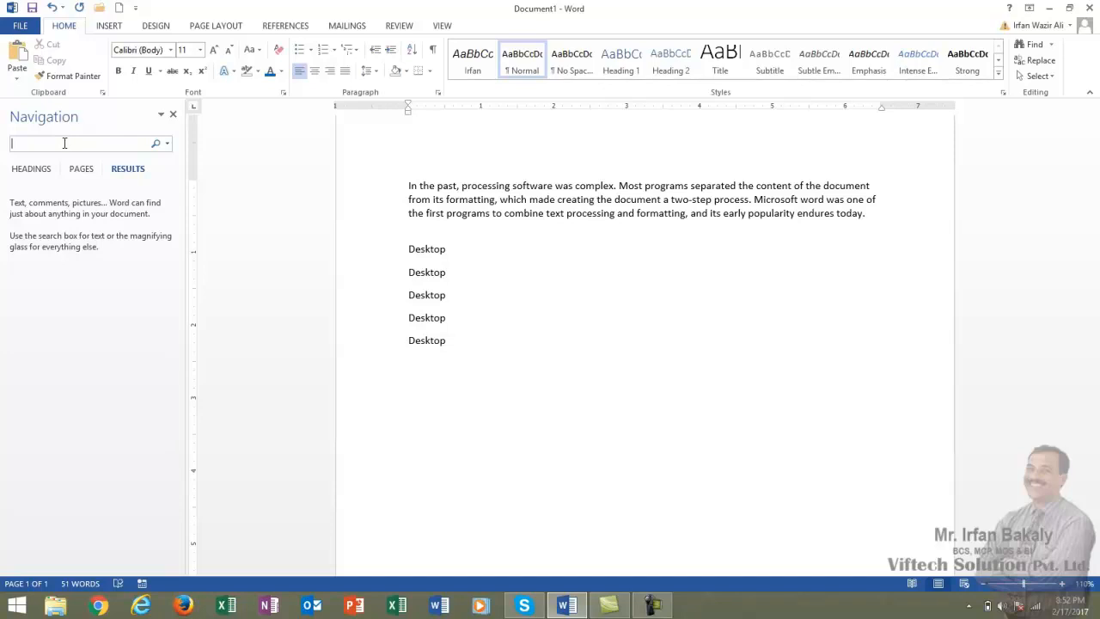
pyautogui.write('Processing')
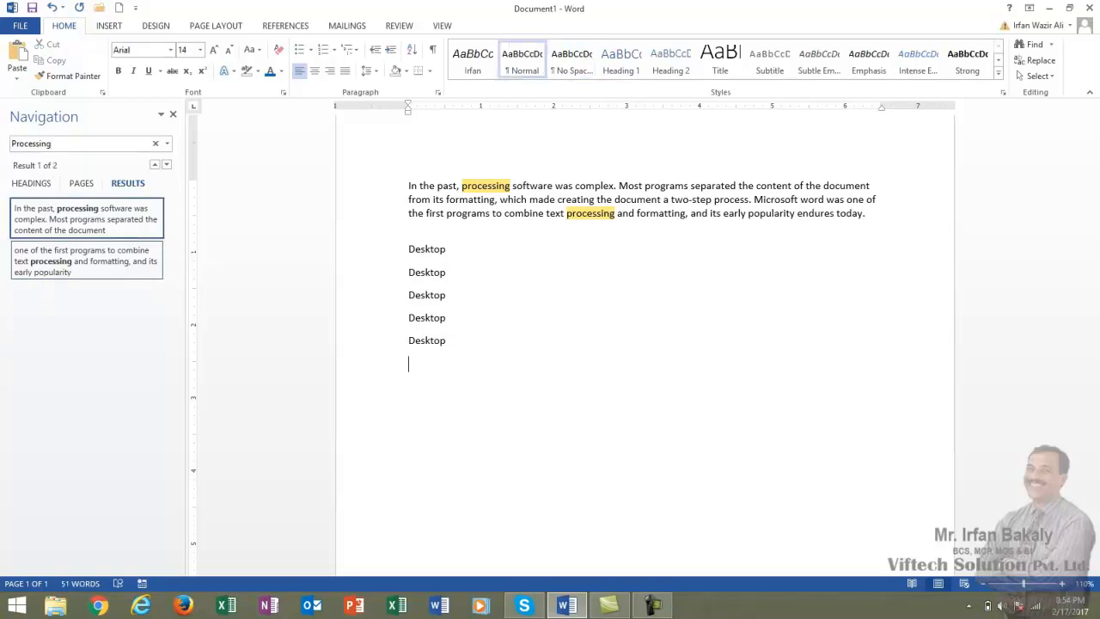
pyautogui.click(156, 165)
pyautogui.click(155, 165)
pyautogui.click(155, 166)
pyautogui.click(155, 166)
pyautogui.click(155, 166)
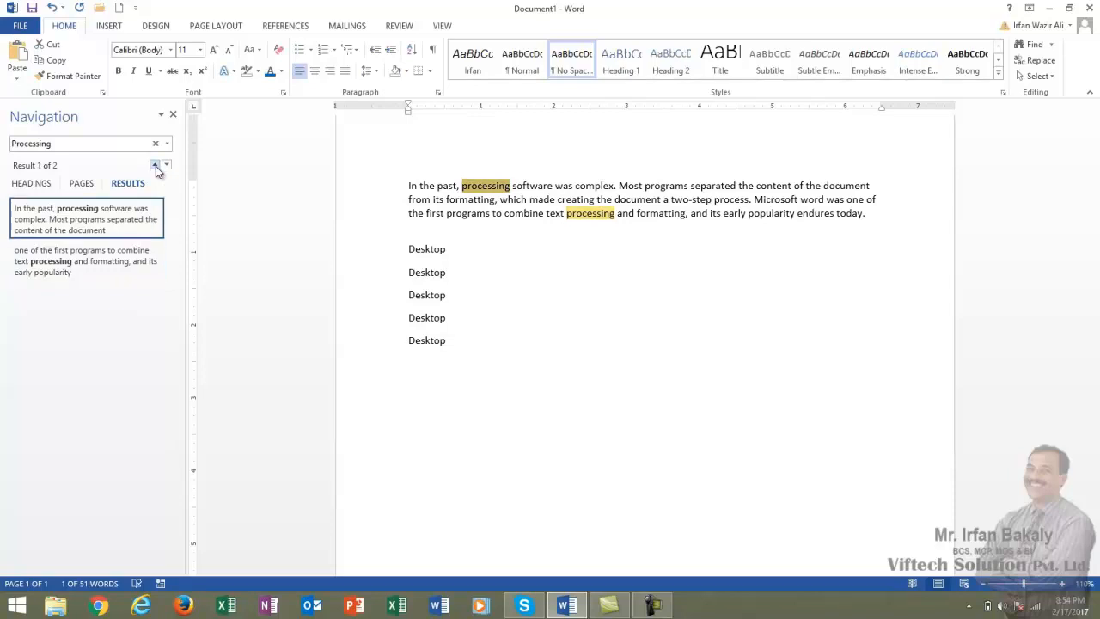
pyautogui.click(155, 166)
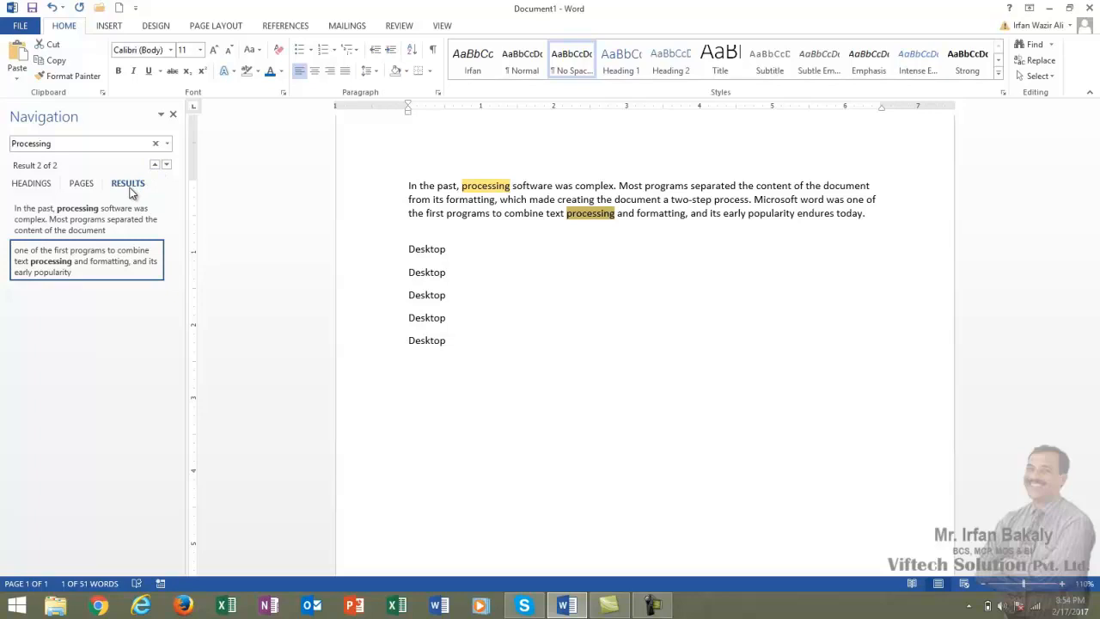
# - Look at the page thumbnails and the headings outline in the navigation view, and return to the search results
pyautogui.click(84, 184)
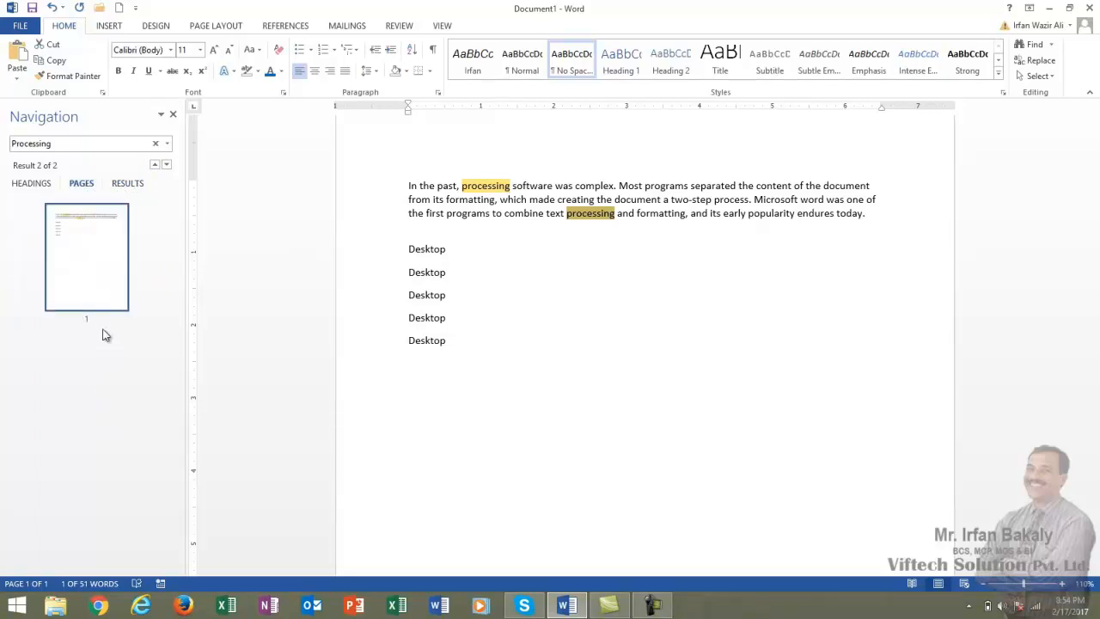
pyautogui.click(38, 187)
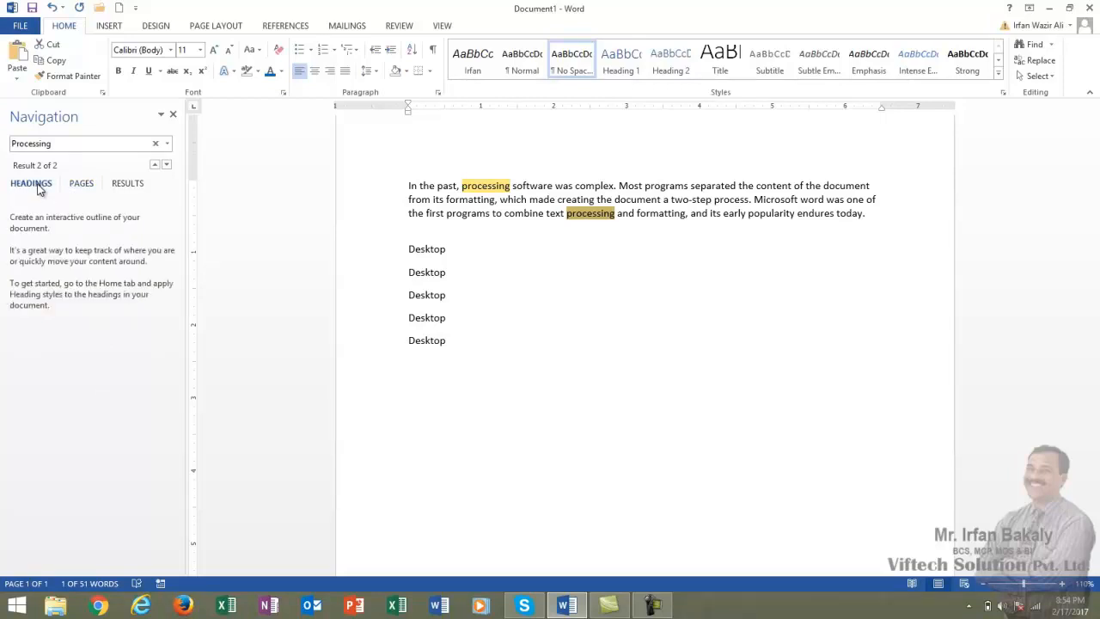
pyautogui.click(129, 186)
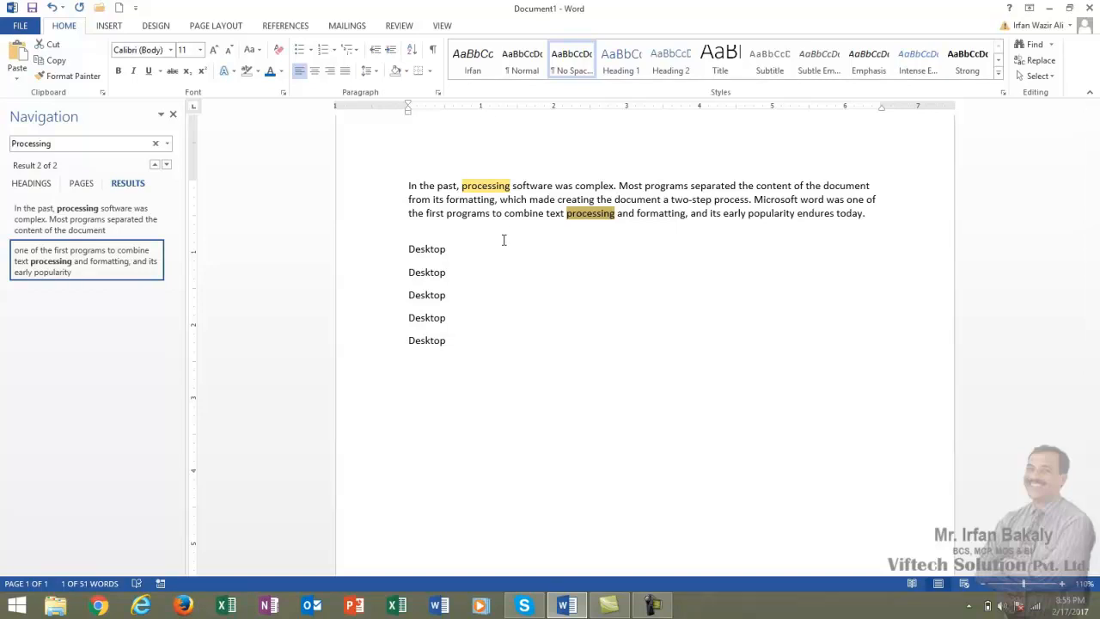
# - Delete the word "processing" from the paragraph's first sentence and undo the deletion
pyautogui.click(500, 189)
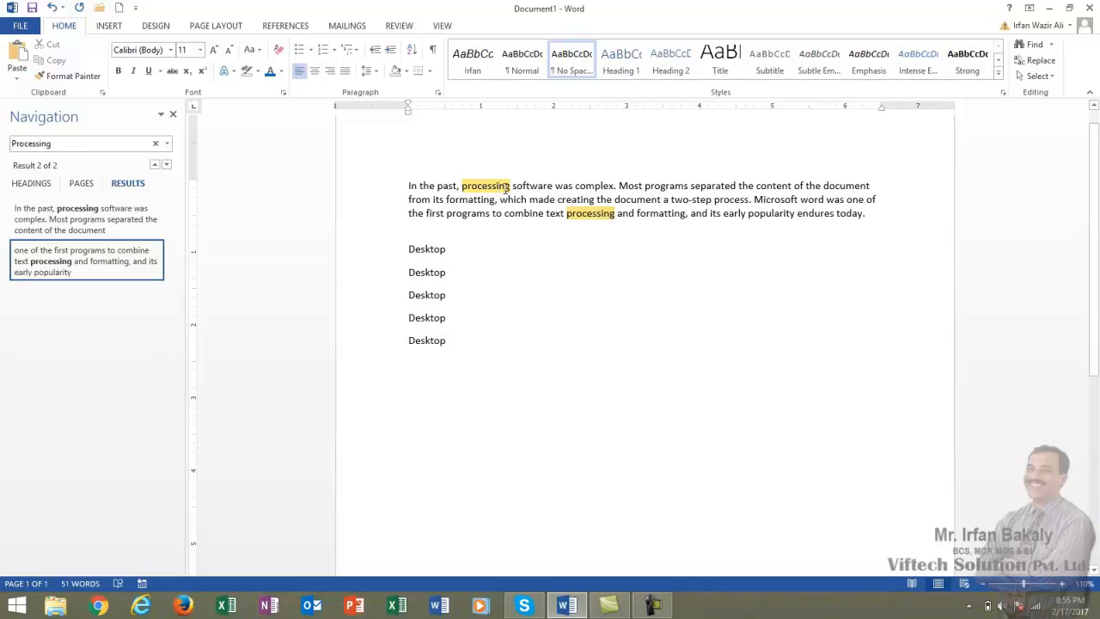
pyautogui.doubleClick(500, 189)
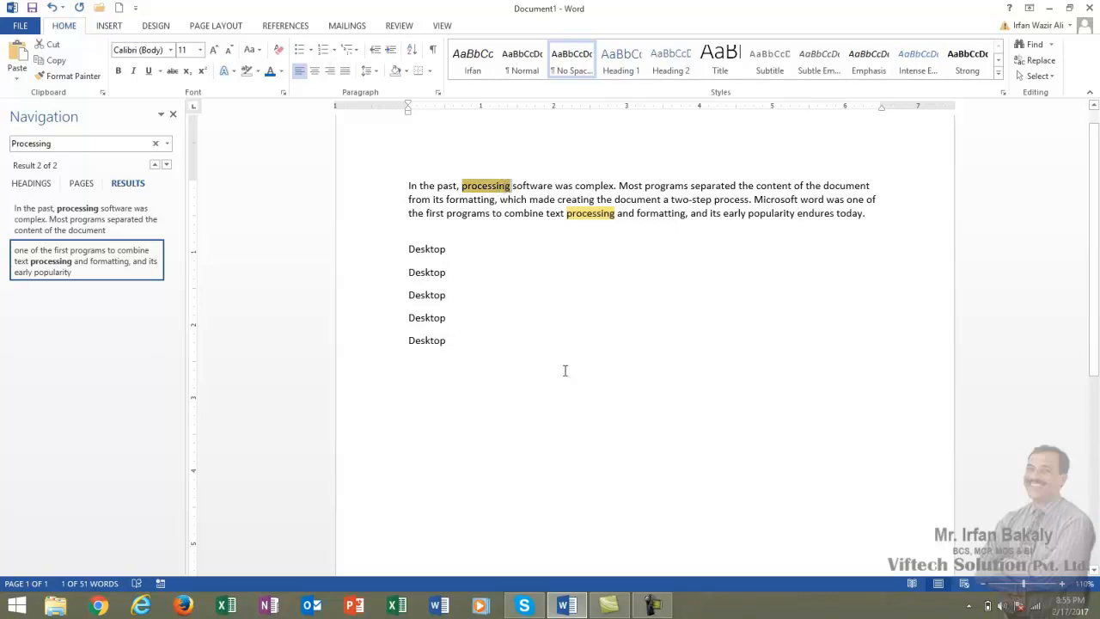
pyautogui.press('Delete')
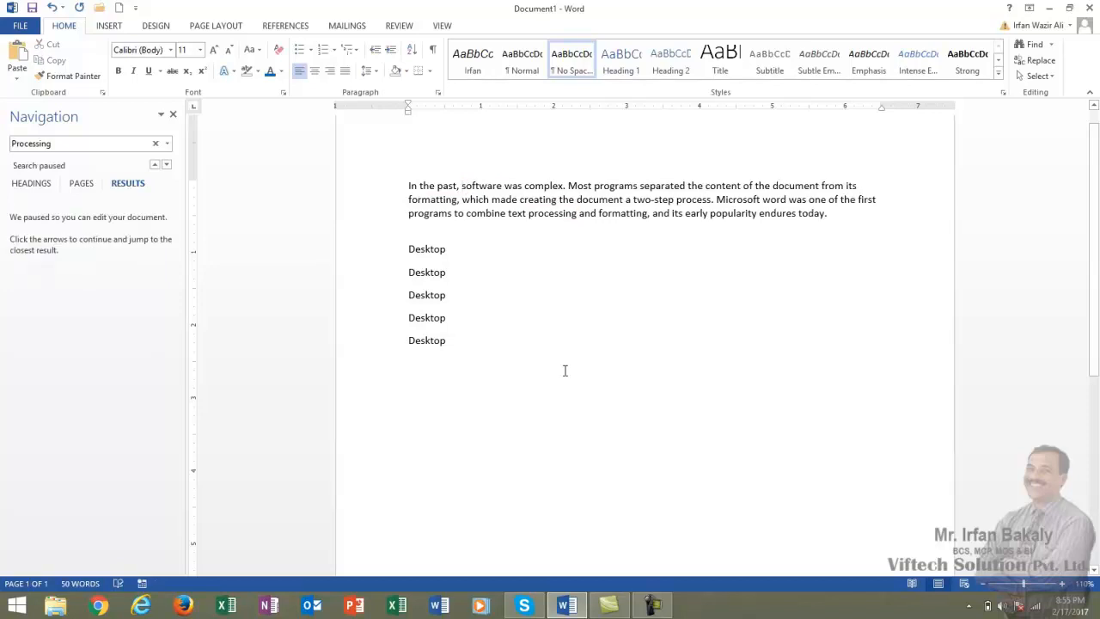
pyautogui.hotkey('ctrl', 'z')
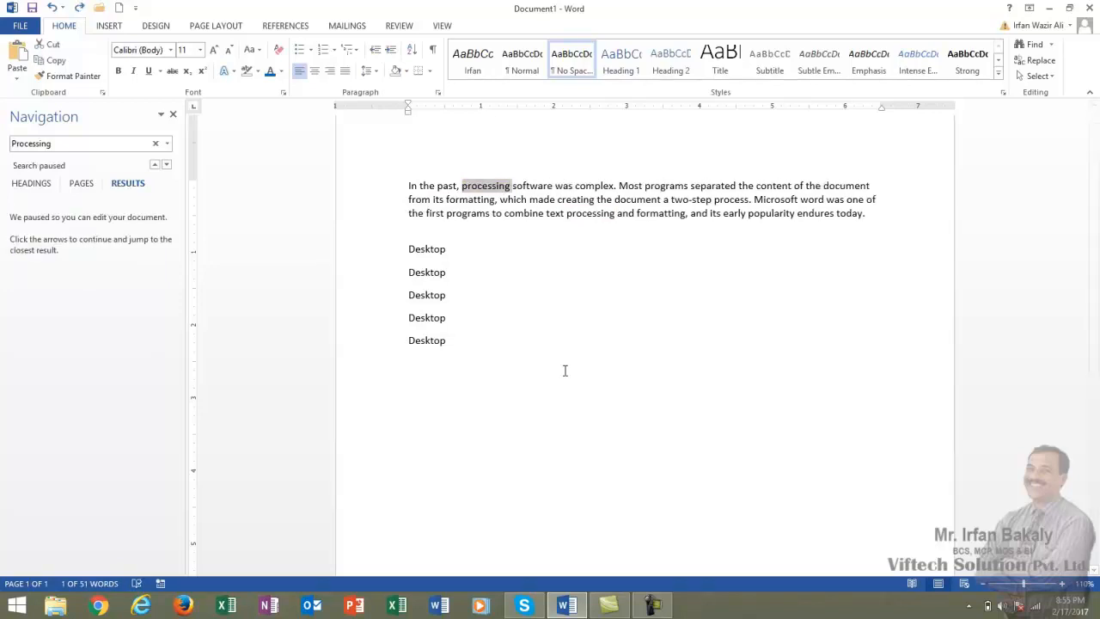
pyautogui.click(579, 301)
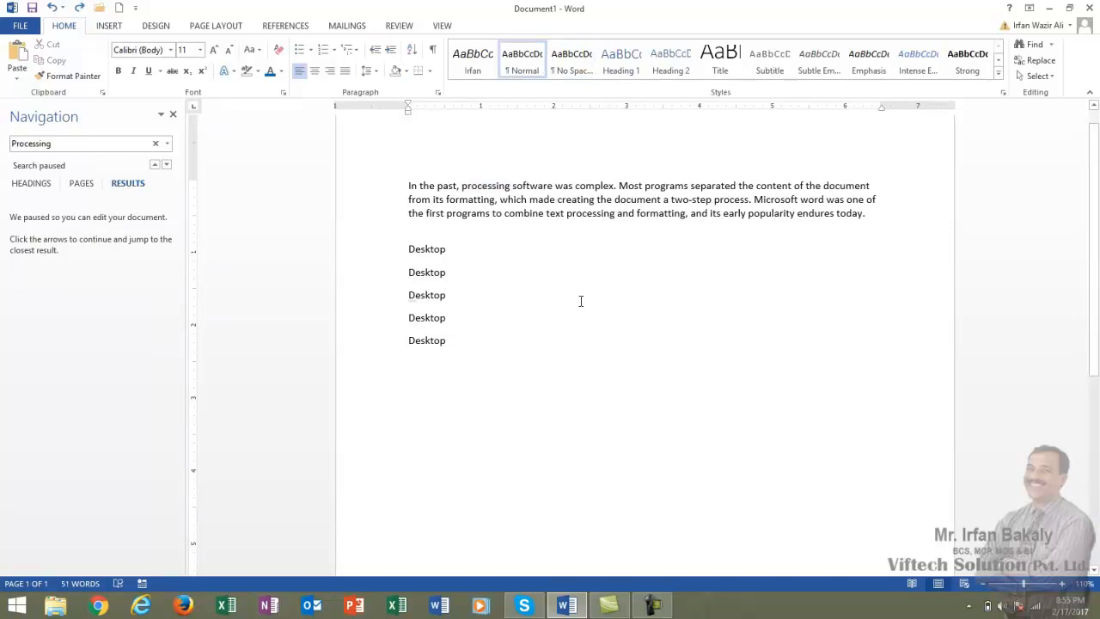
# - Replace "Processing" with "Output" one match at a time using Find and Replace, keeping the dialog clear of the paragraph
pyautogui.click(1039, 61)
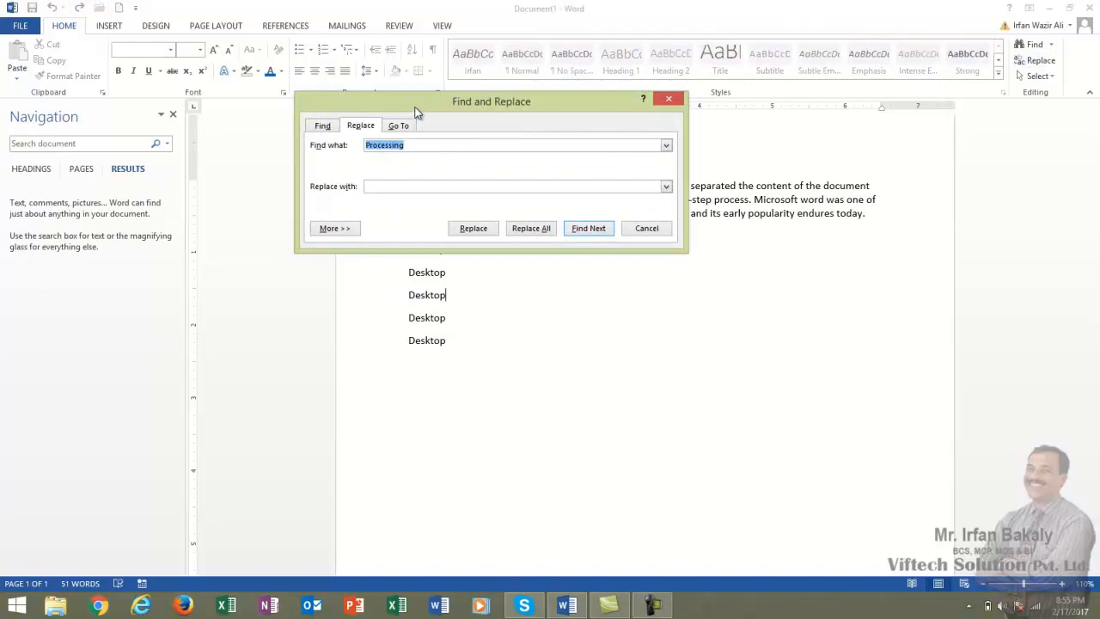
pyautogui.moveTo(415, 106); pyautogui.dragTo(426, 136)
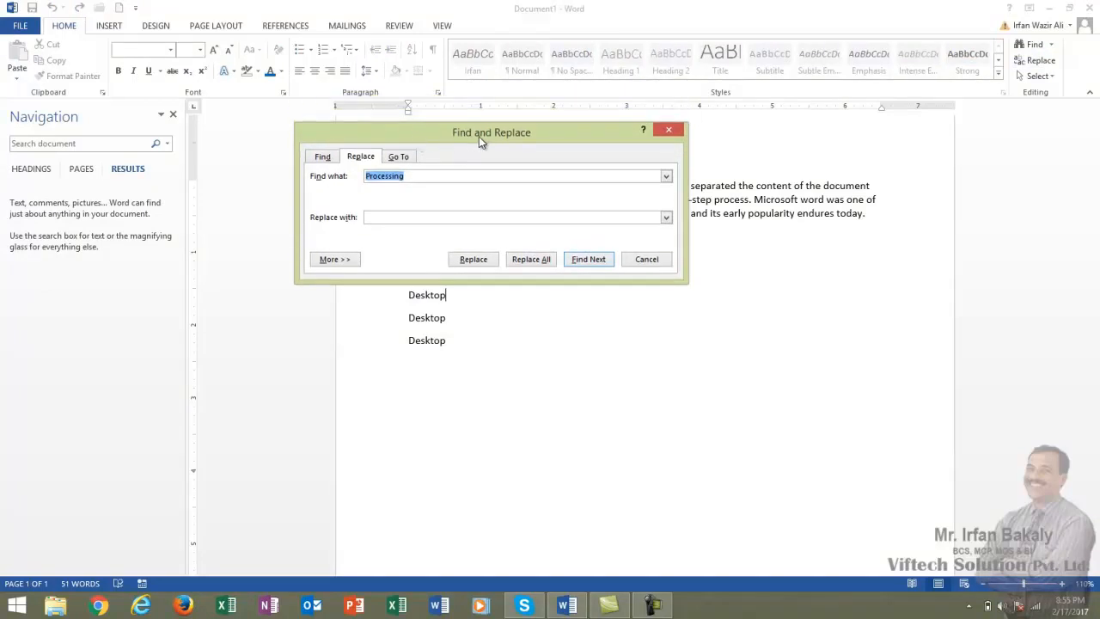
pyautogui.click(323, 159)
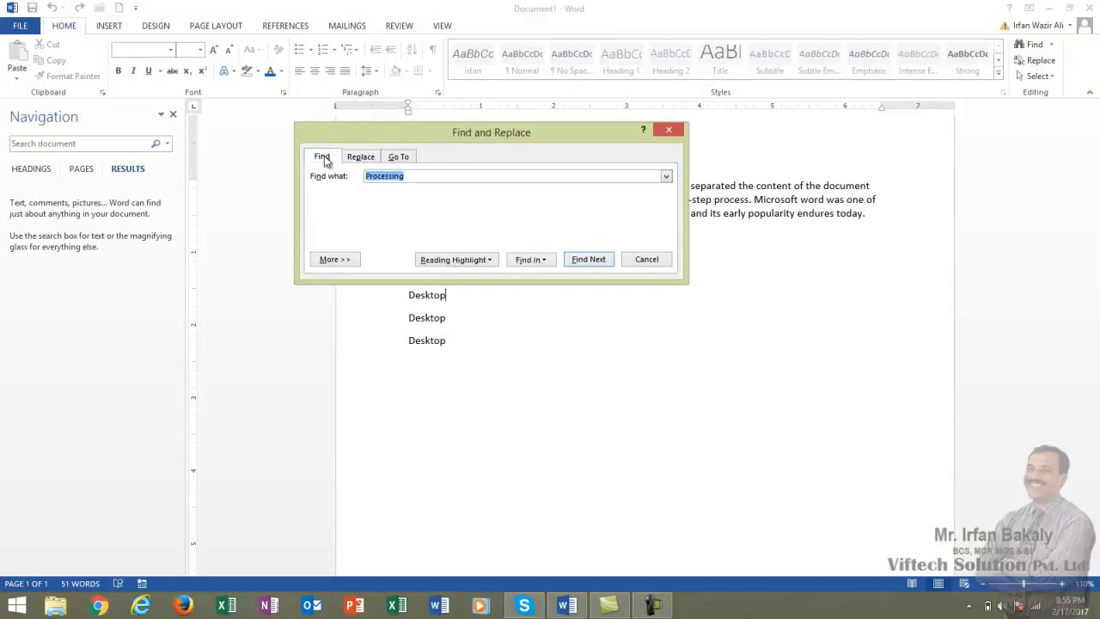
pyautogui.click(368, 163)
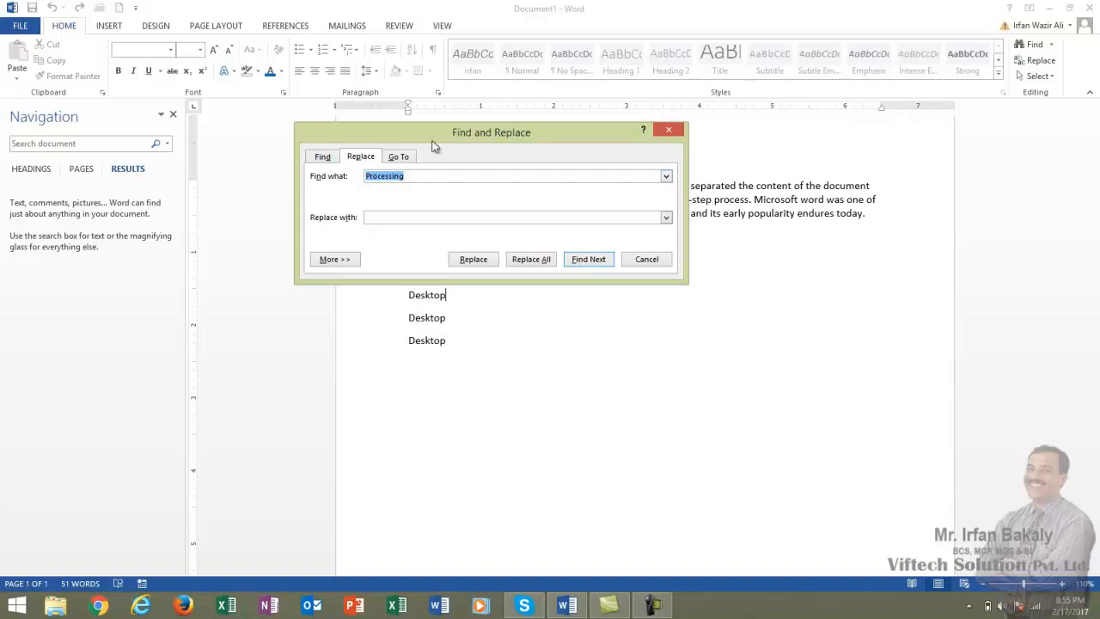
pyautogui.moveTo(433, 146); pyautogui.dragTo(441, 271)
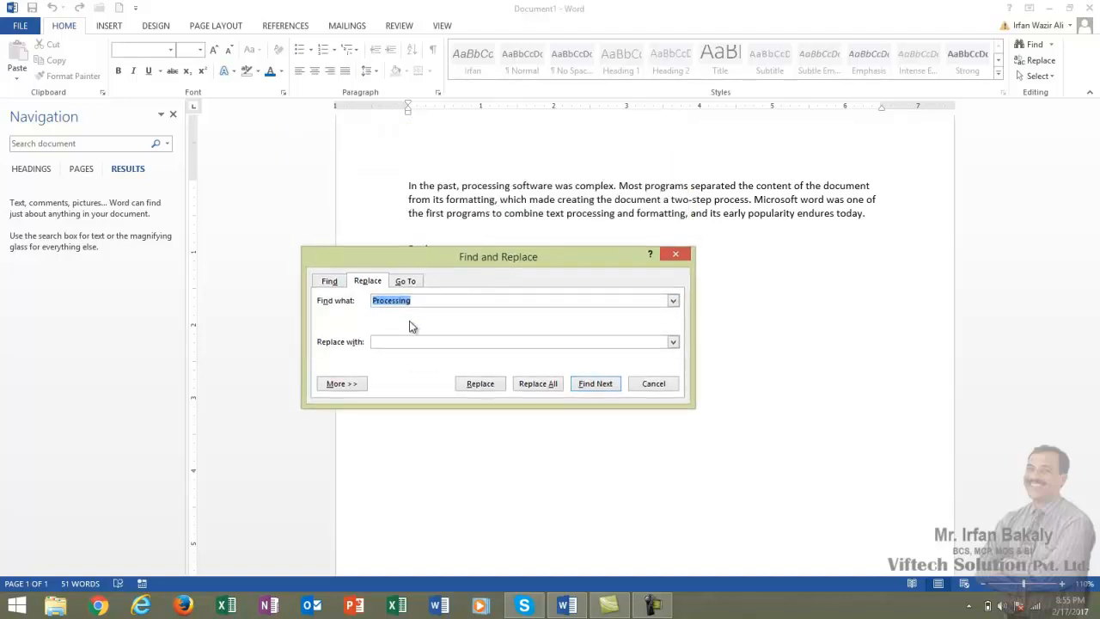
pyautogui.click(410, 342)
pyautogui.write('Outline')
pyautogui.press('BackSpace')
pyautogui.press('BackSpace')
pyautogui.press('BackSpace')
pyautogui.press('BackSpace')
pyautogui.write('put')
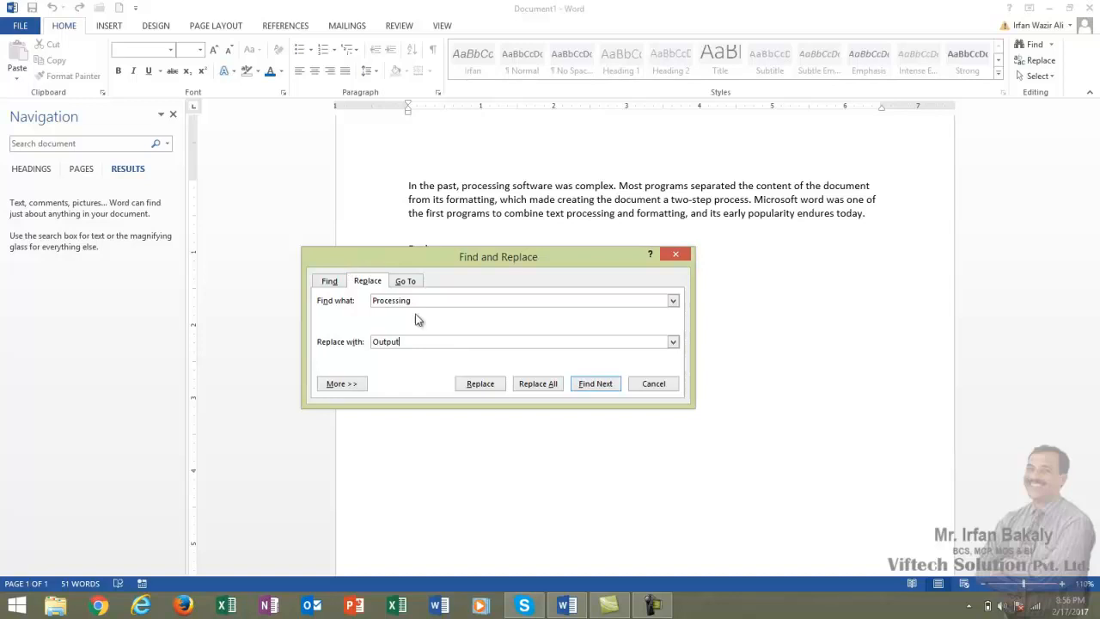
pyautogui.click(480, 383)
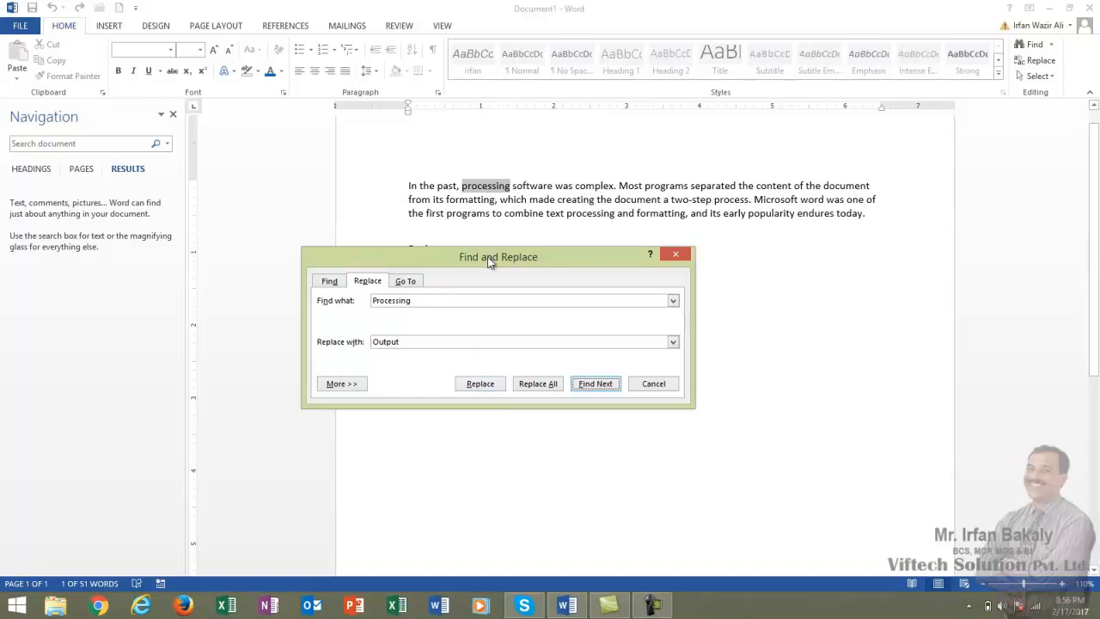
pyautogui.click(486, 388)
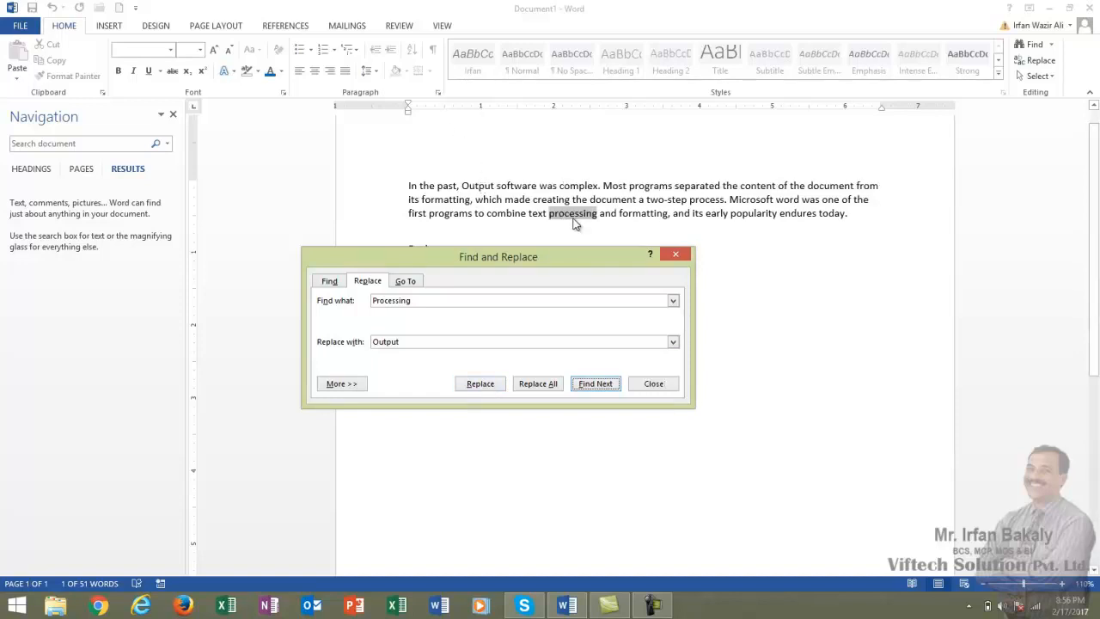
pyautogui.click(494, 386)
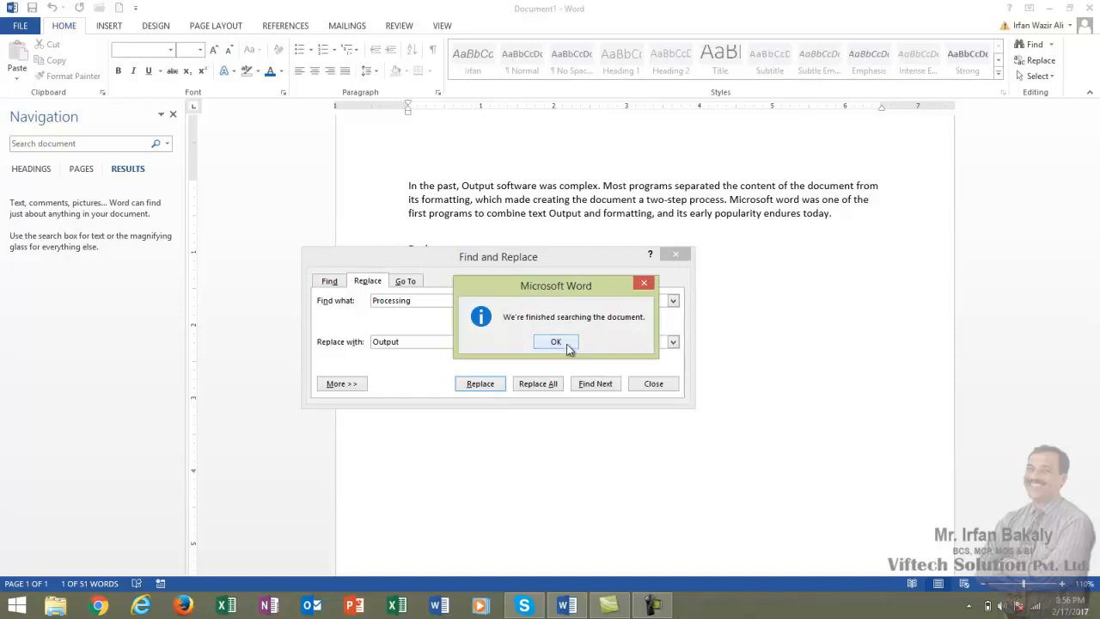
pyautogui.click(556, 342)
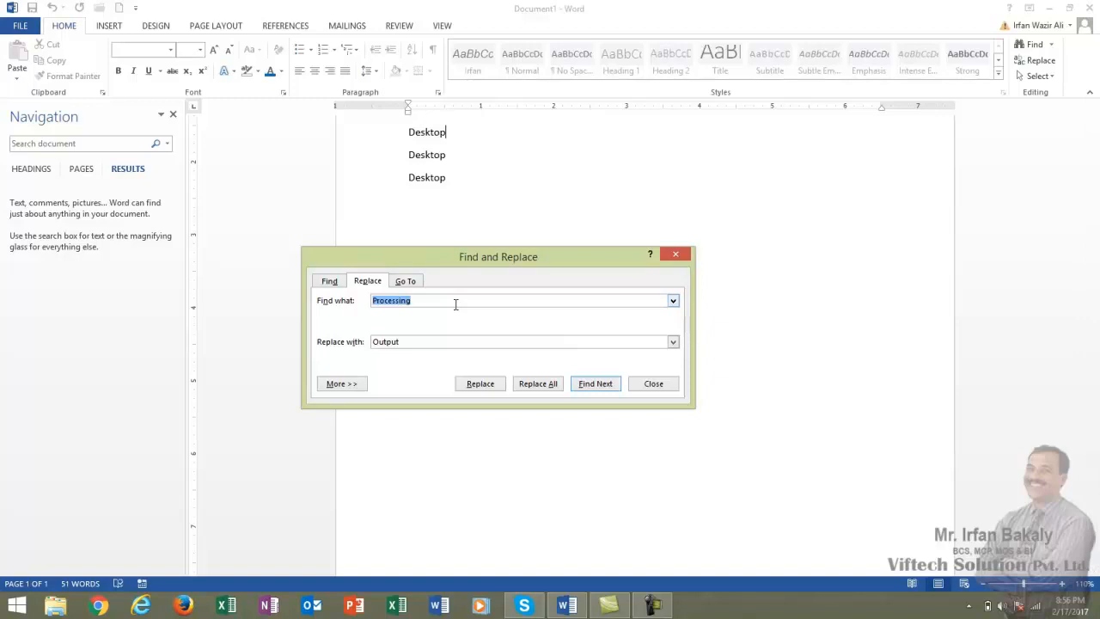
# - Replace all occurrences of "Desktop" with "Processing" in one pass
pyautogui.write('Desktop')
pyautogui.press('Tab')
pyautogui.write('Processing')
pyautogui.click(538, 384)
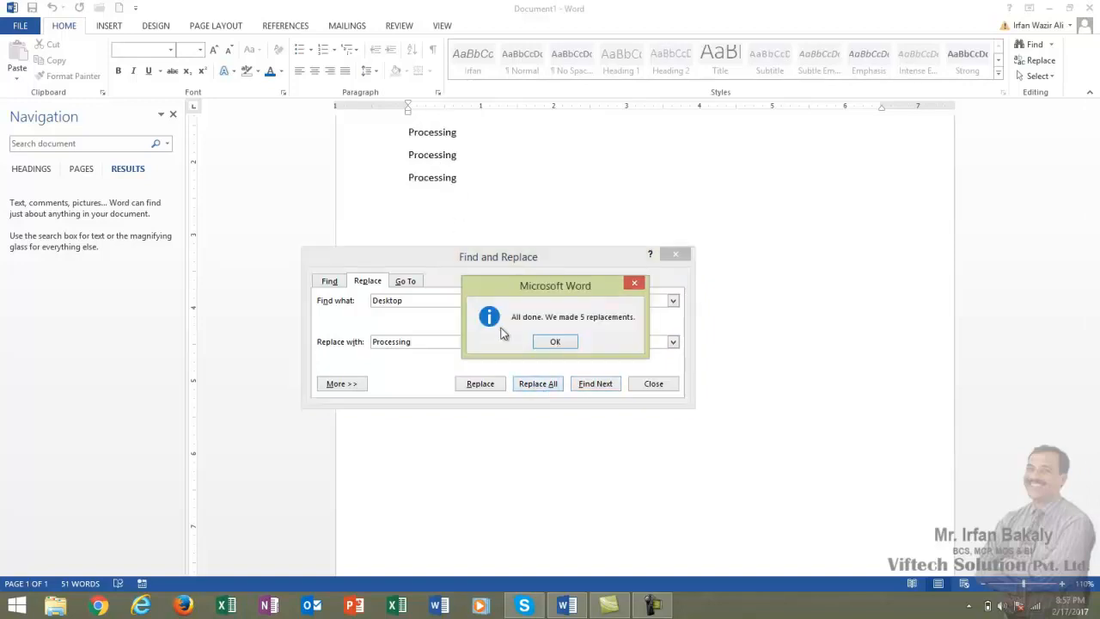
pyautogui.click(567, 343)
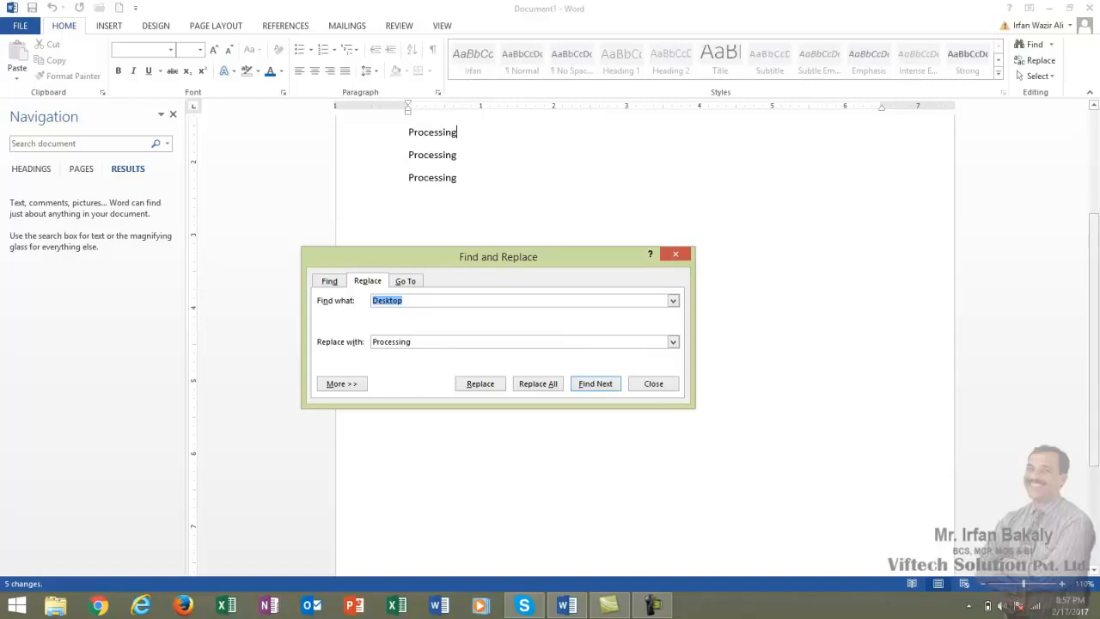
# - Set up Find and Replace to find "Processing" and replace it with "Output", keeping the dialog clear of the word list
pyautogui.moveTo(1097, 245); pyautogui.dragTo(1096, 196)
pyautogui.click(539, 221)
pyautogui.moveTo(539, 260); pyautogui.dragTo(539, 310)
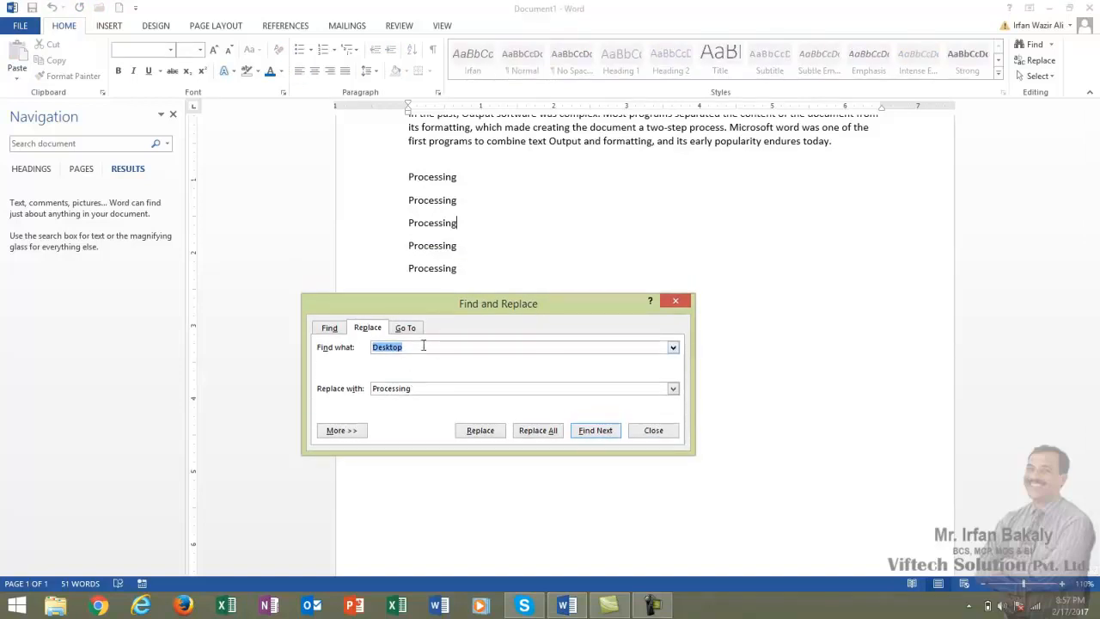
pyautogui.write('Processing')
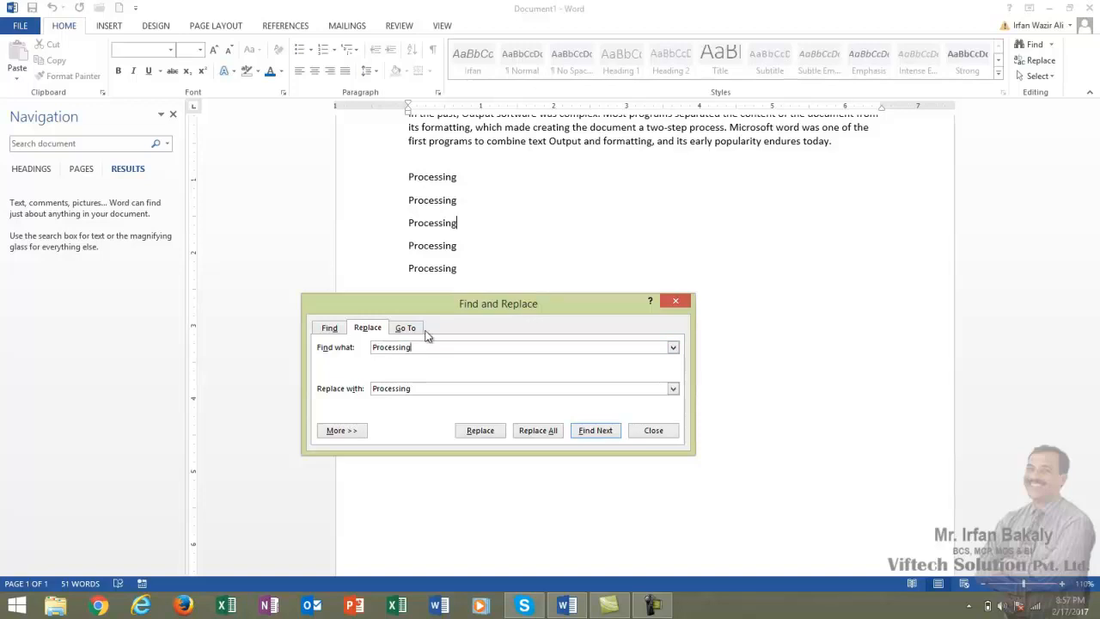
pyautogui.press('Tab')
pyautogui.write('Output')
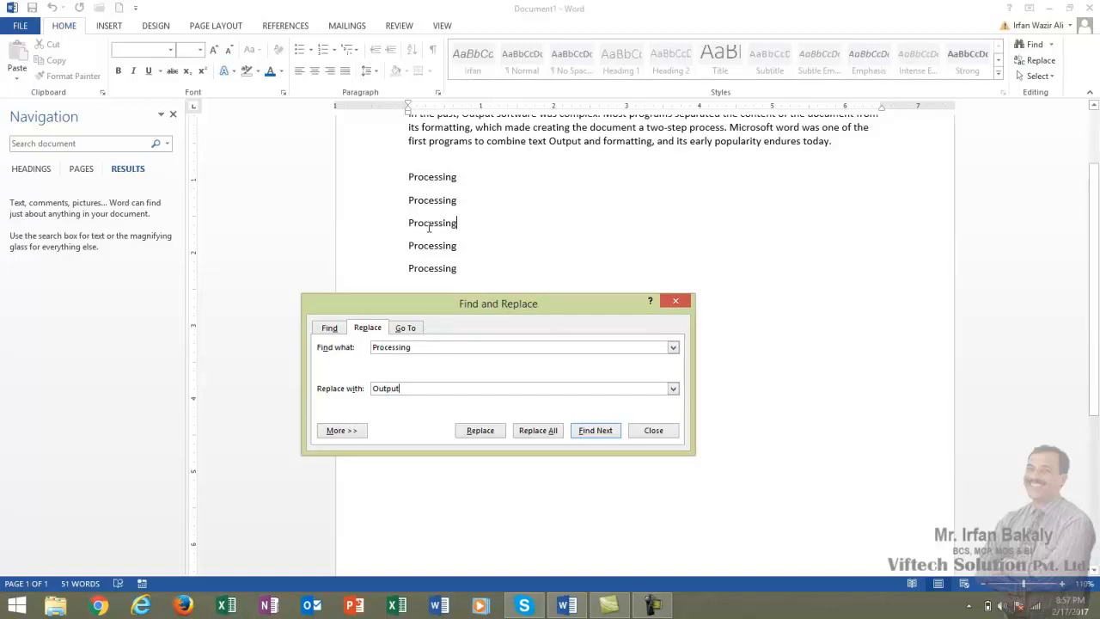
# - Replace only the fifth, first and third "Processing" lines with "Output", skipping the second and fourth
pyautogui.click(495, 436)
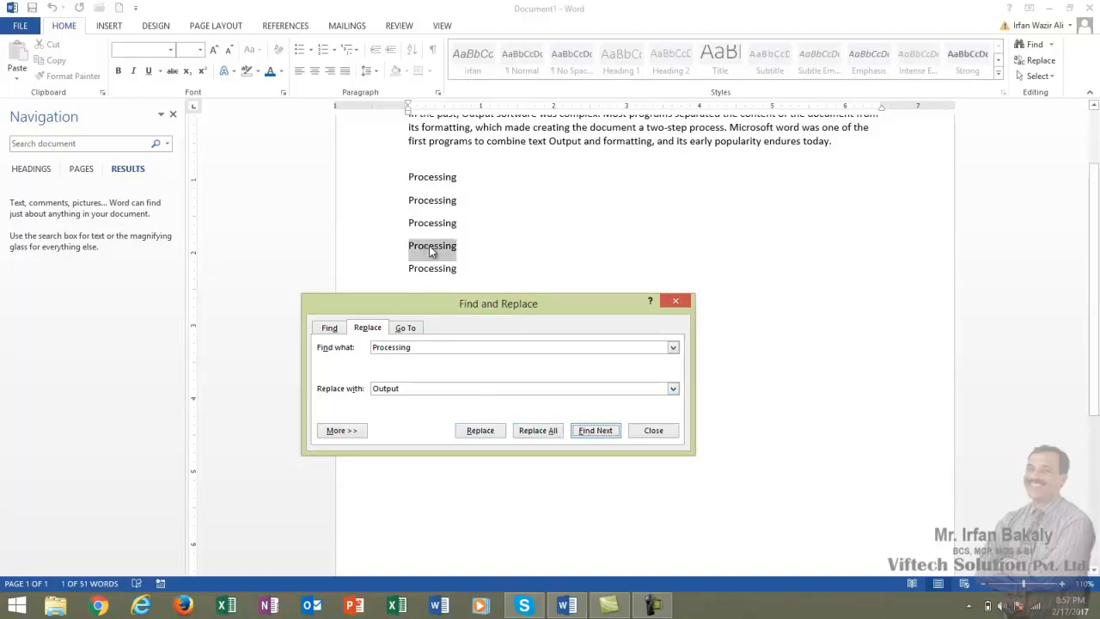
pyautogui.click(590, 432)
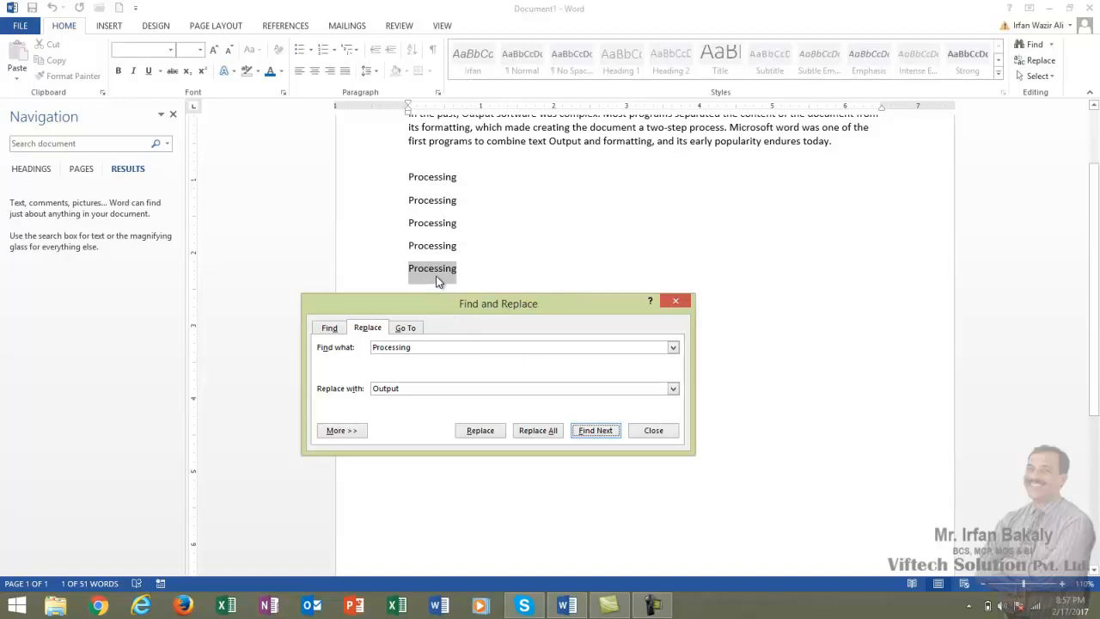
pyautogui.click(500, 430)
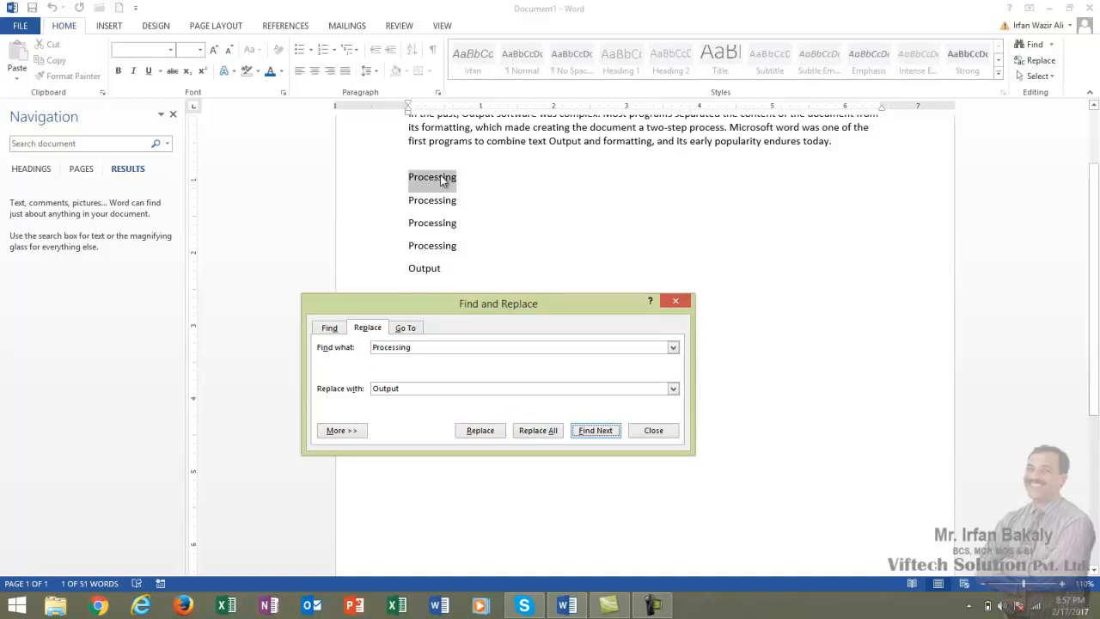
pyautogui.click(488, 436)
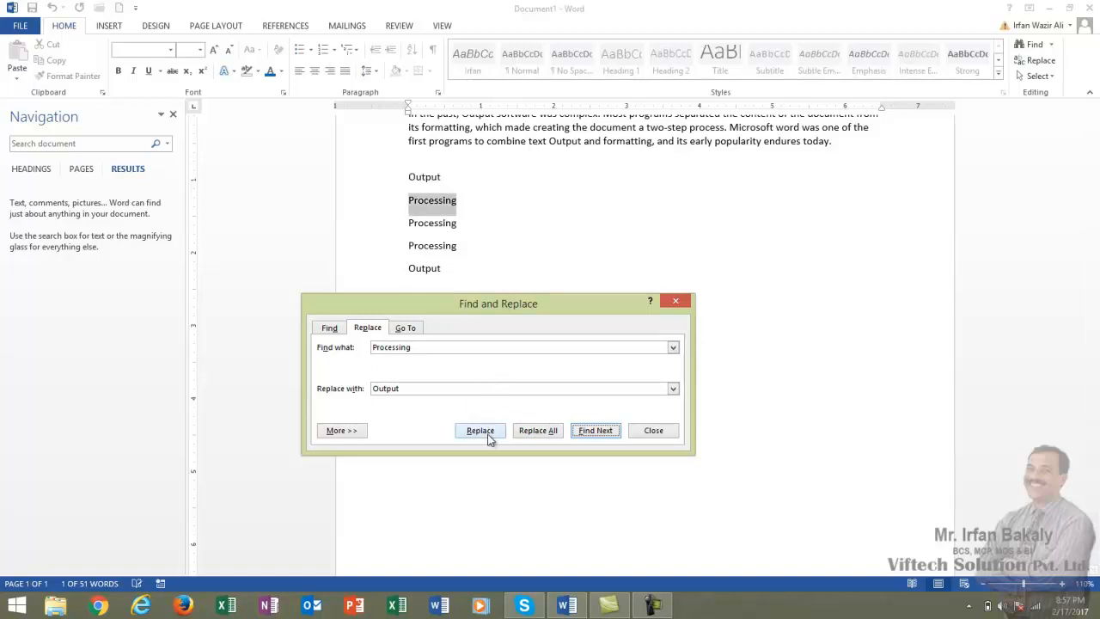
pyautogui.click(604, 432)
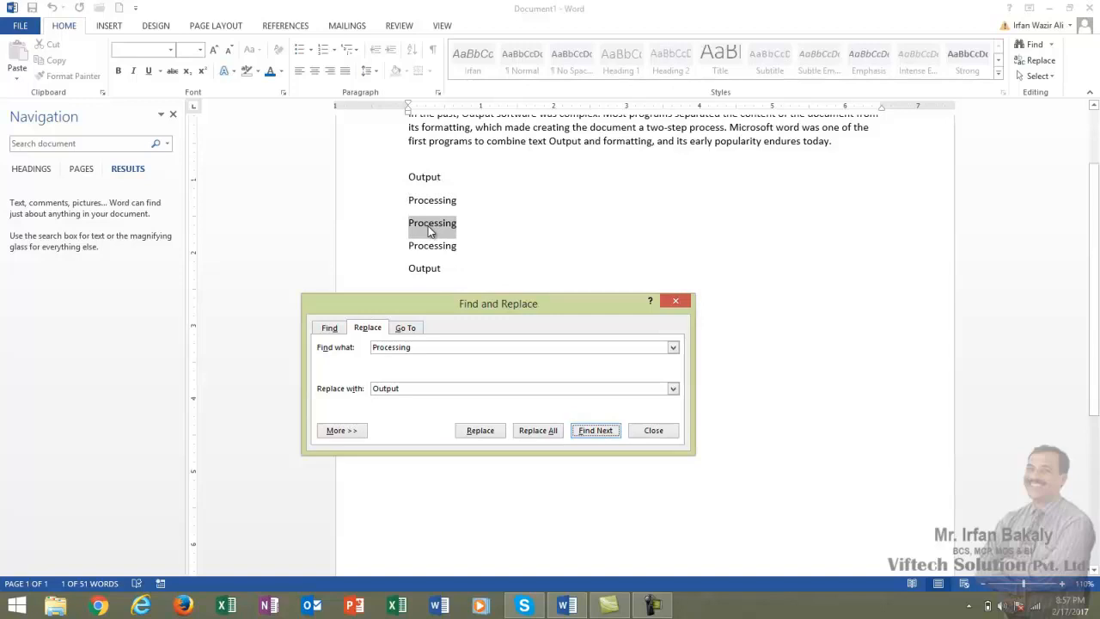
pyautogui.click(479, 431)
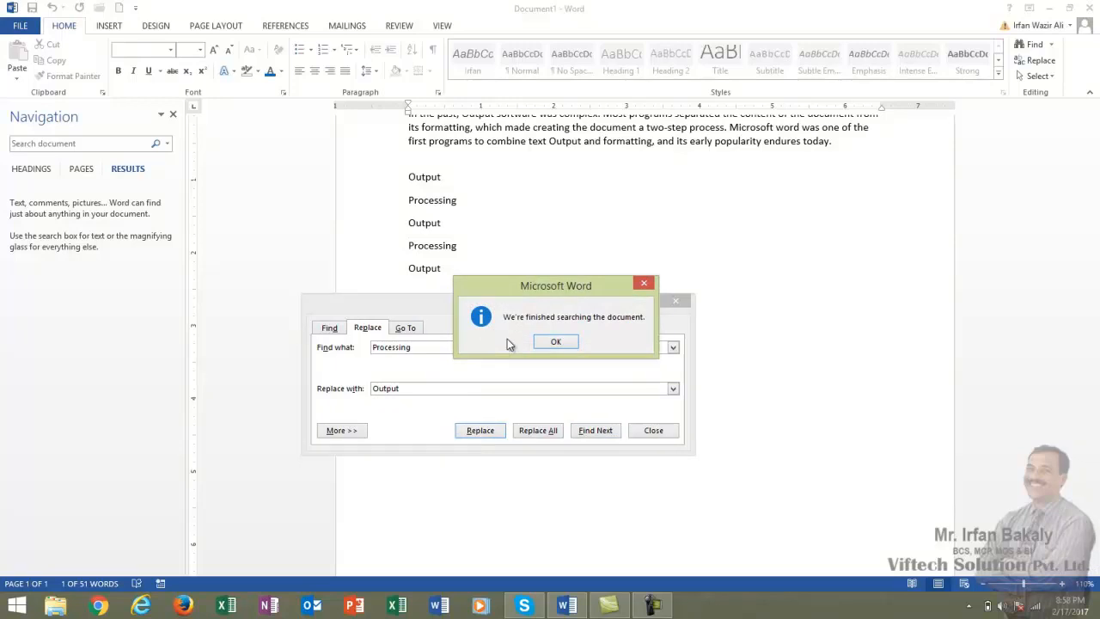
pyautogui.click(556, 342)
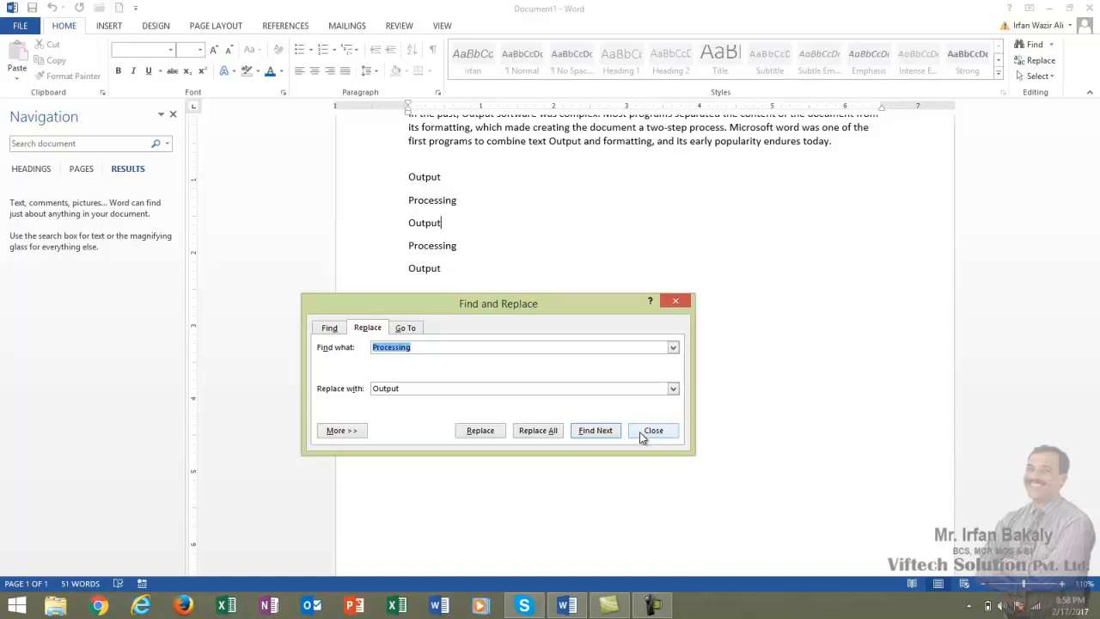
# - Jump to line 1 of the document using Go To
pyautogui.click(409, 332)
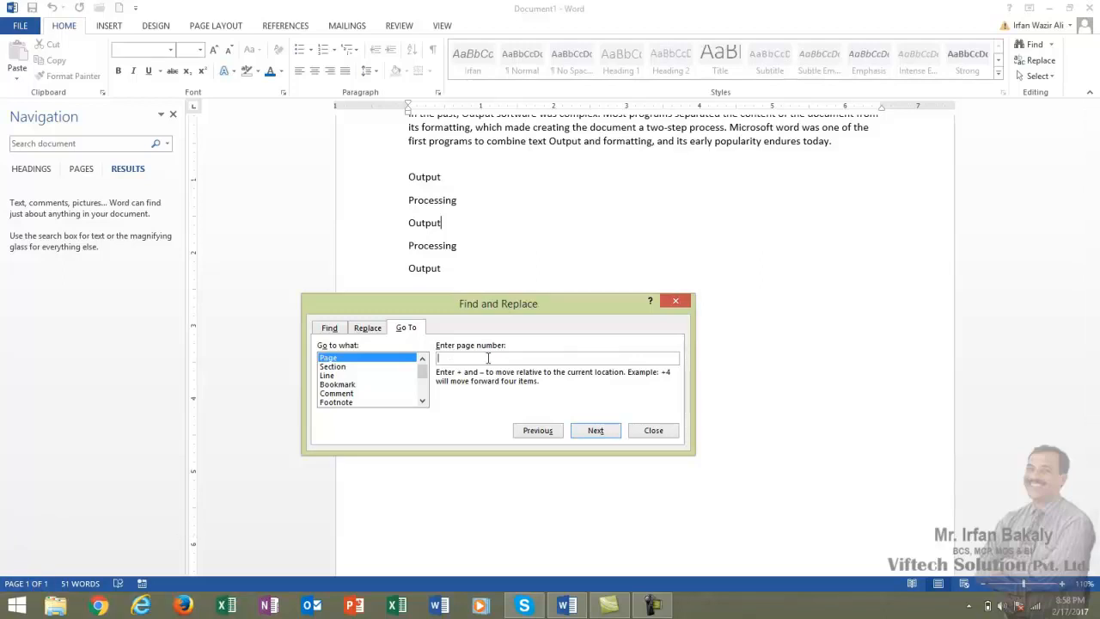
pyautogui.click(335, 376)
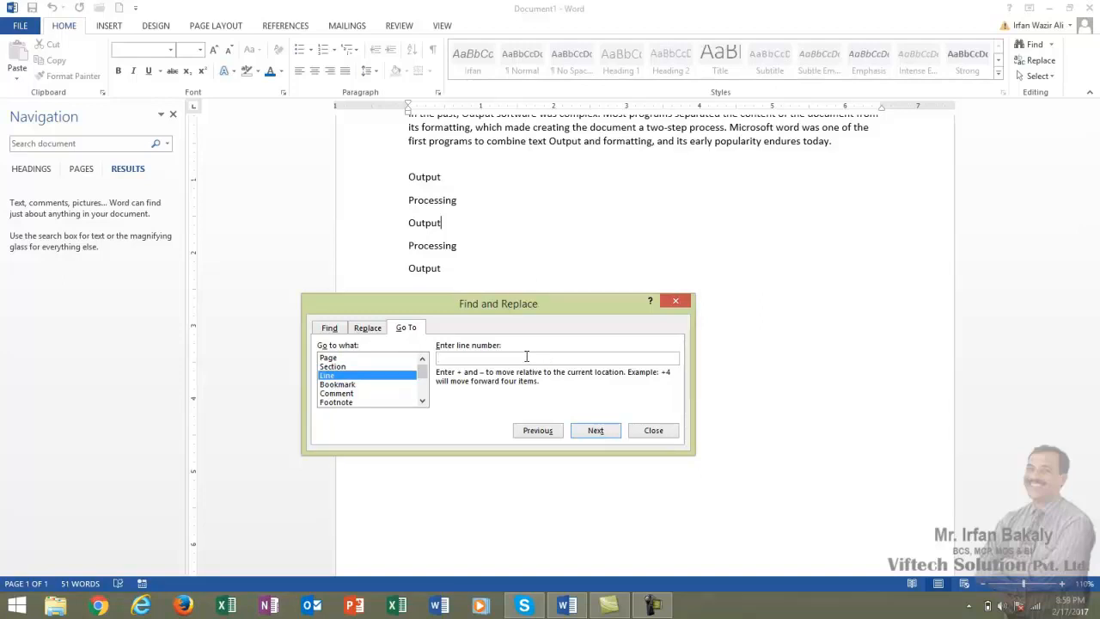
pyautogui.write('1')
pyautogui.click(603, 432)
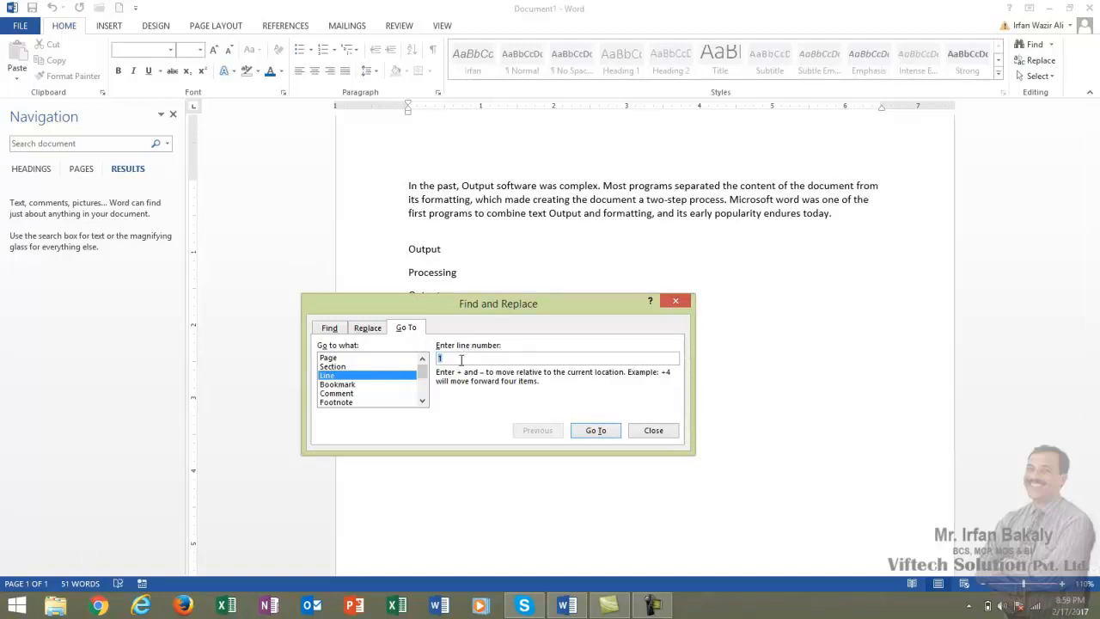
# - Go to line 4 and move the dialog below the word list
pyautogui.write('4')
pyautogui.click(596, 430)
pyautogui.moveTo(448, 298); pyautogui.dragTo(452, 363)
pyautogui.click(476, 289)
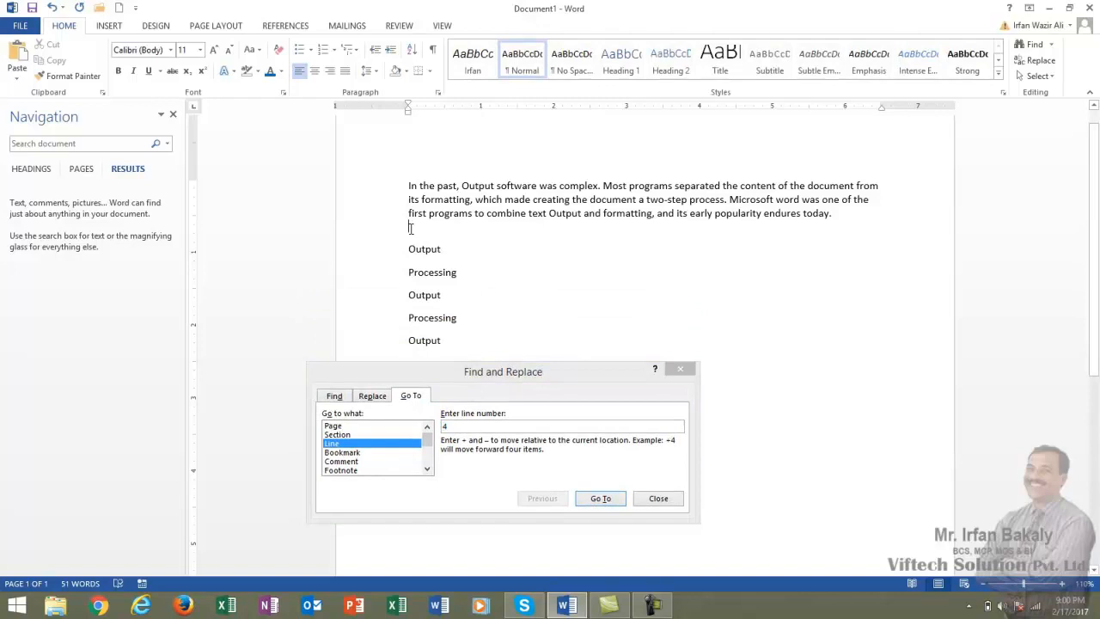
# - Go to line 9 and move the dialog further clear of the last word
pyautogui.click(455, 425)
pyautogui.write('8')
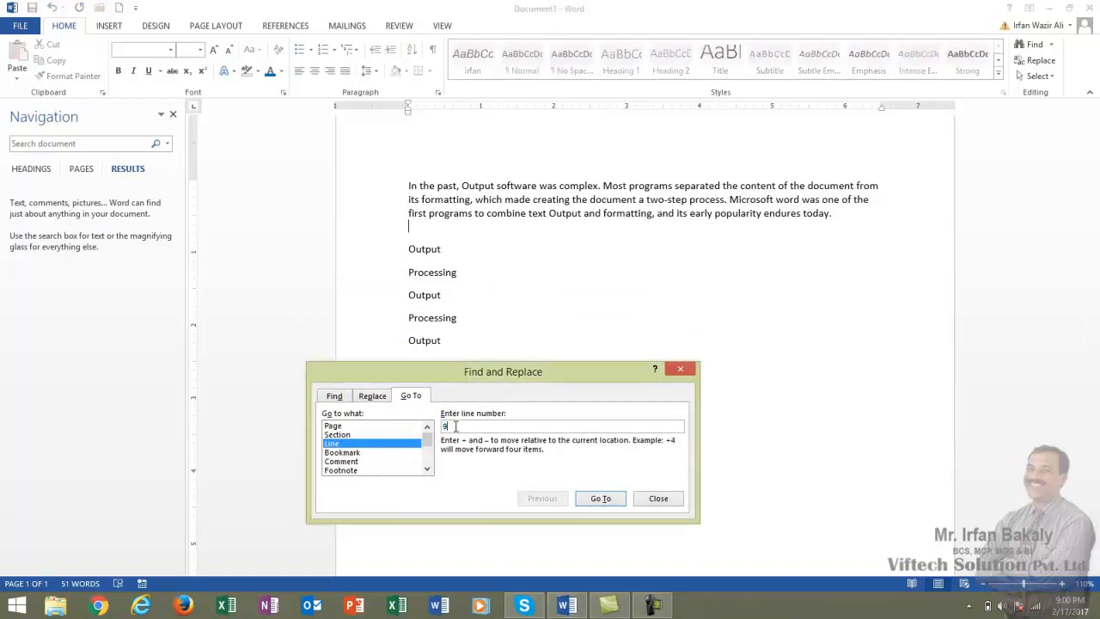
pyautogui.click(604, 500)
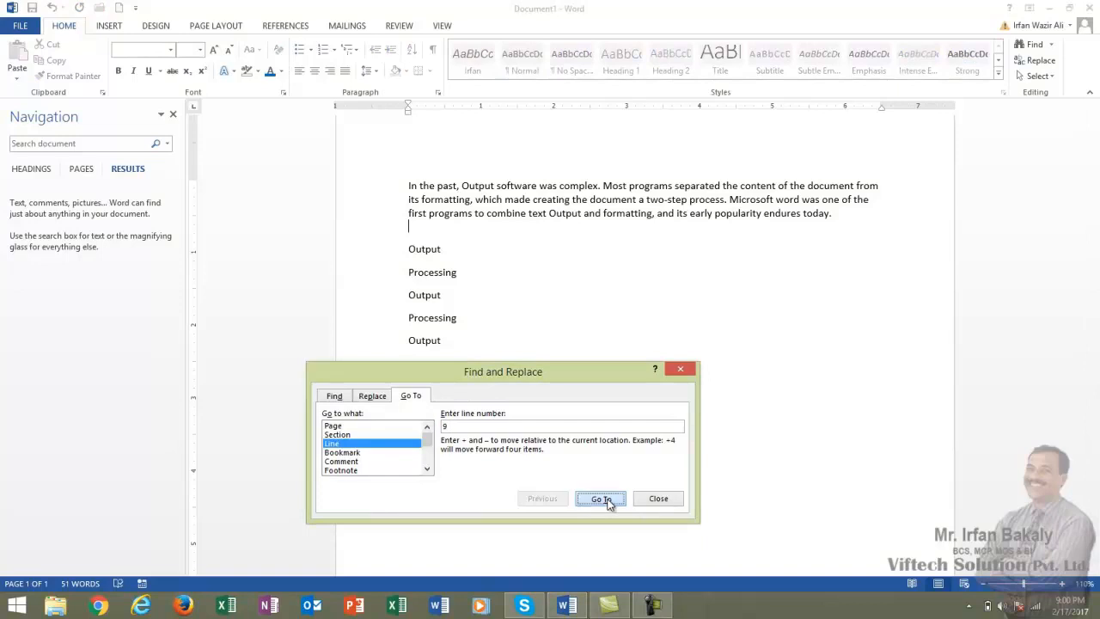
pyautogui.click(415, 338)
pyautogui.moveTo(464, 372); pyautogui.dragTo(470, 401)
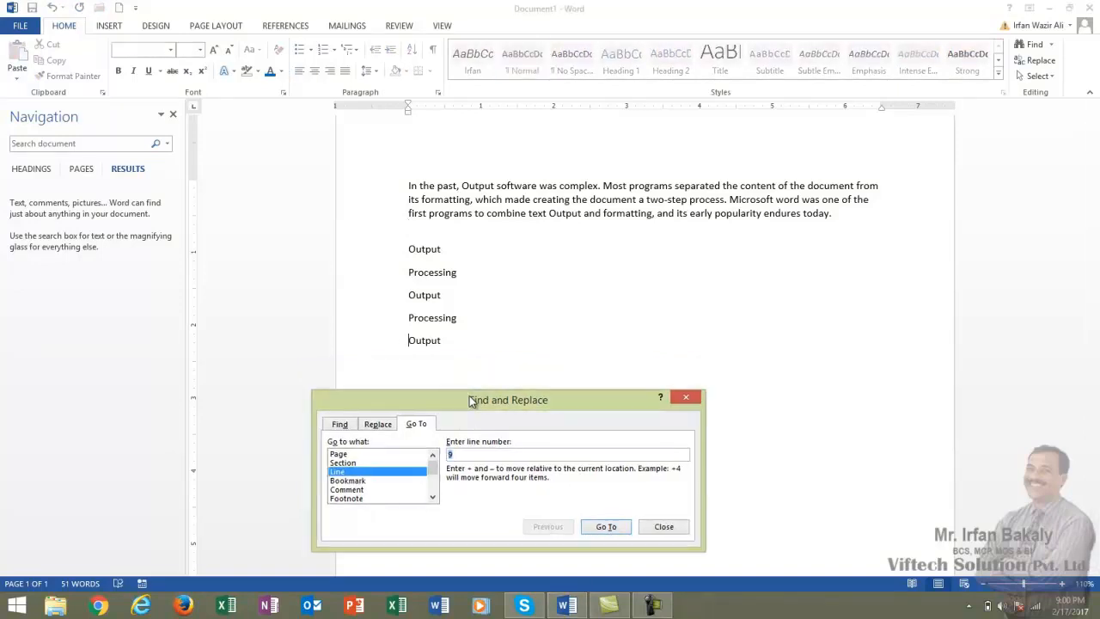